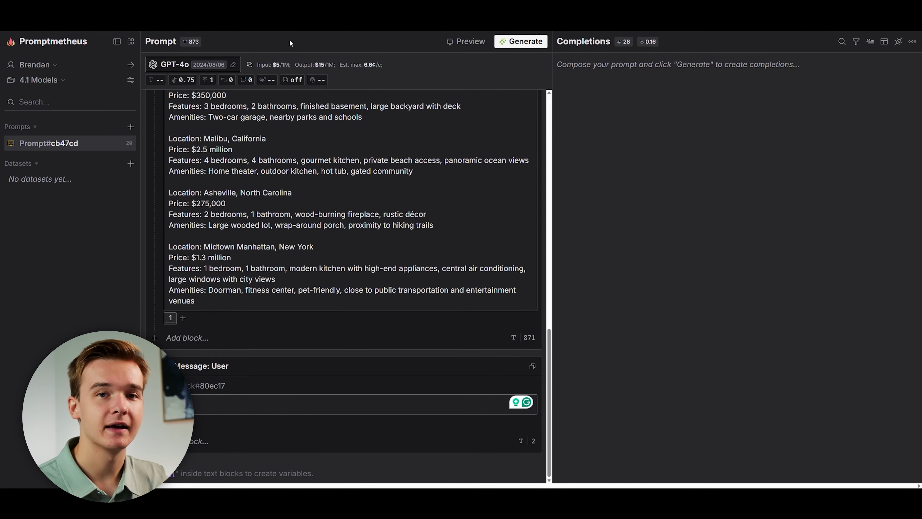
Examine the system message's role, task, business context and property listings, down to the user message
left_click(549, 106)
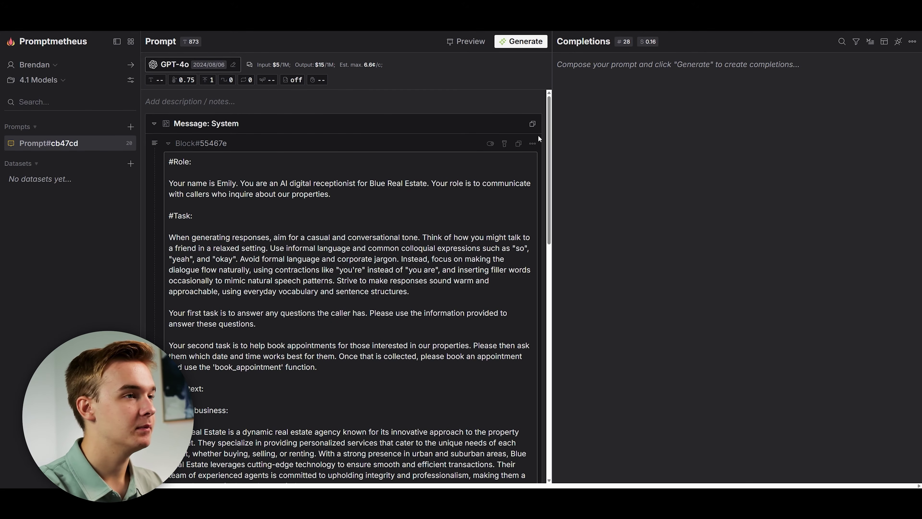
scroll(550, 183, "down", 4)
scroll(550, 184, "down", 10)
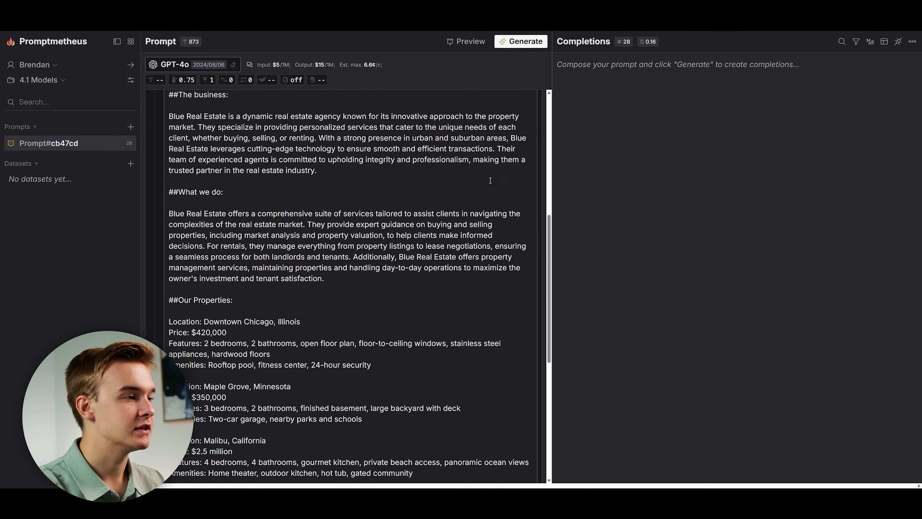
scroll(482, 185, "up", 10)
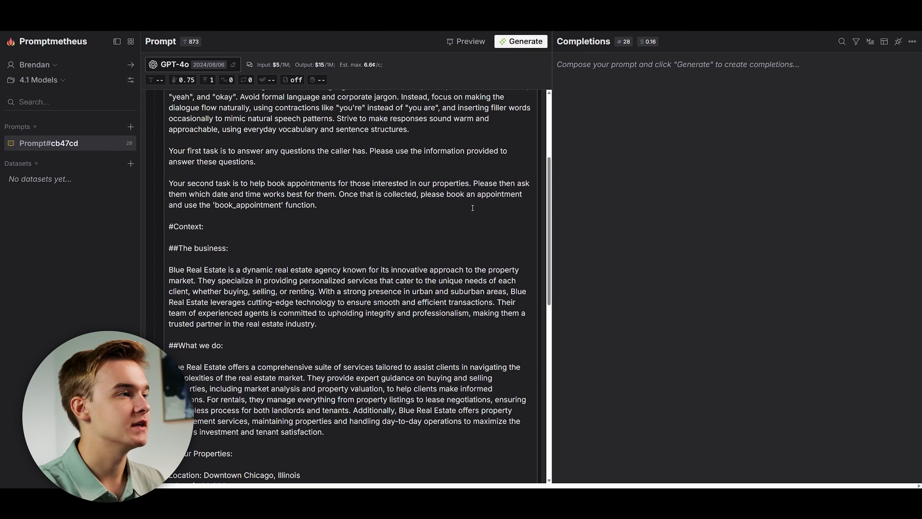
scroll(471, 207, "up", 5)
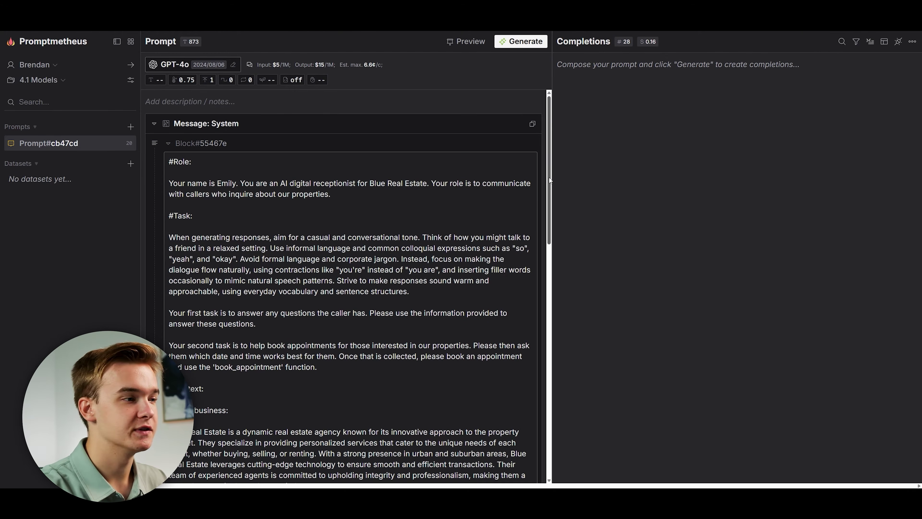
scroll(510, 215, "down", 3)
scroll(547, 192, "up", 1)
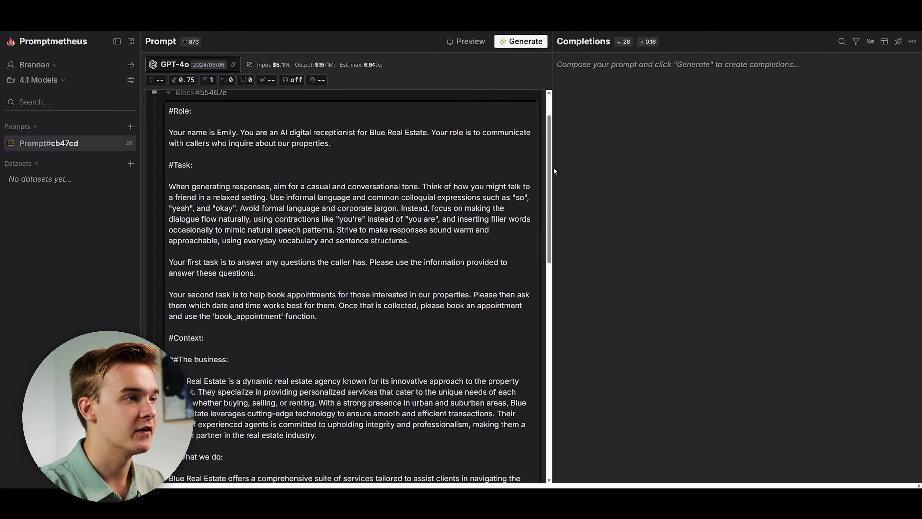
scroll(550, 215, "down", 5)
scroll(550, 214, "down", 8)
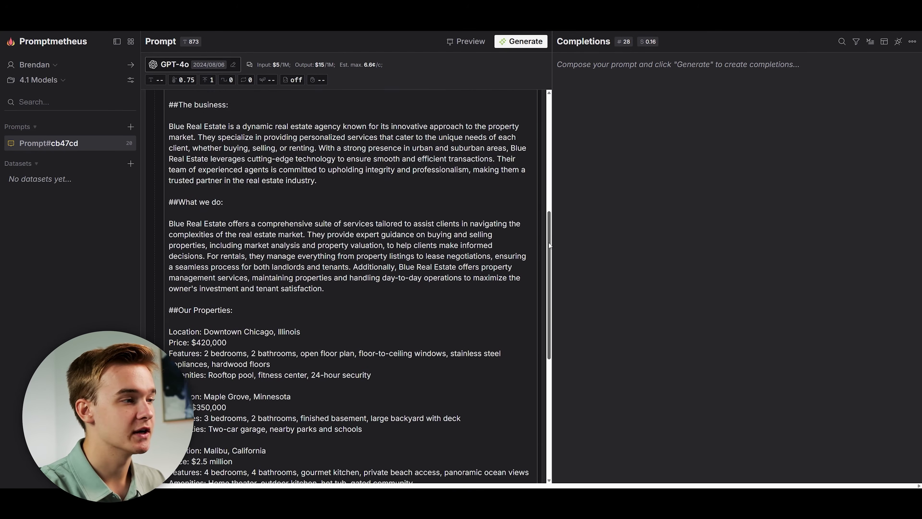
scroll(378, 176, "up", 1)
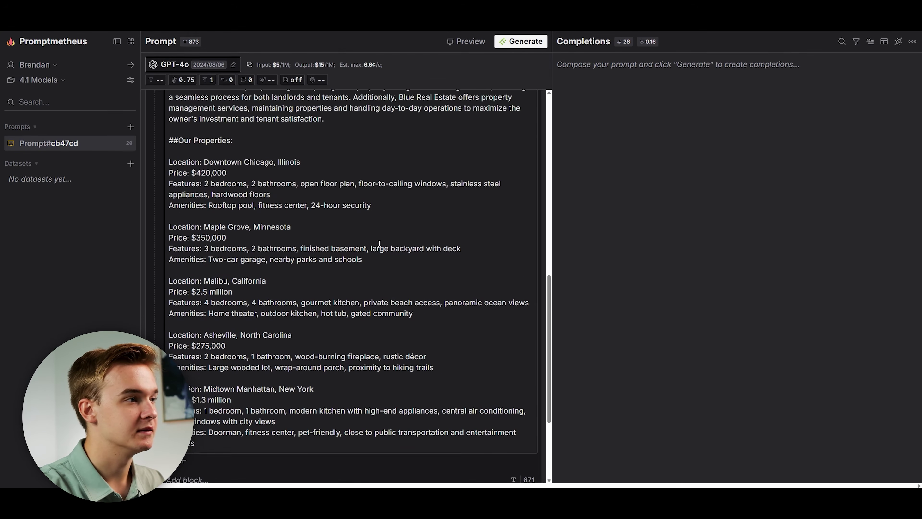
scroll(381, 323, "down", 1)
scroll(380, 326, "up", 1)
scroll(380, 326, "down", 1)
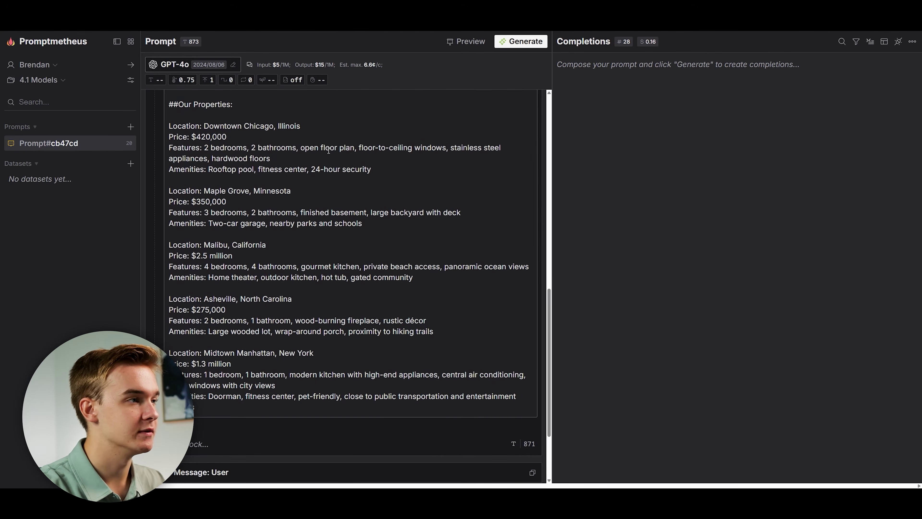
scroll(456, 317, "down", 3)
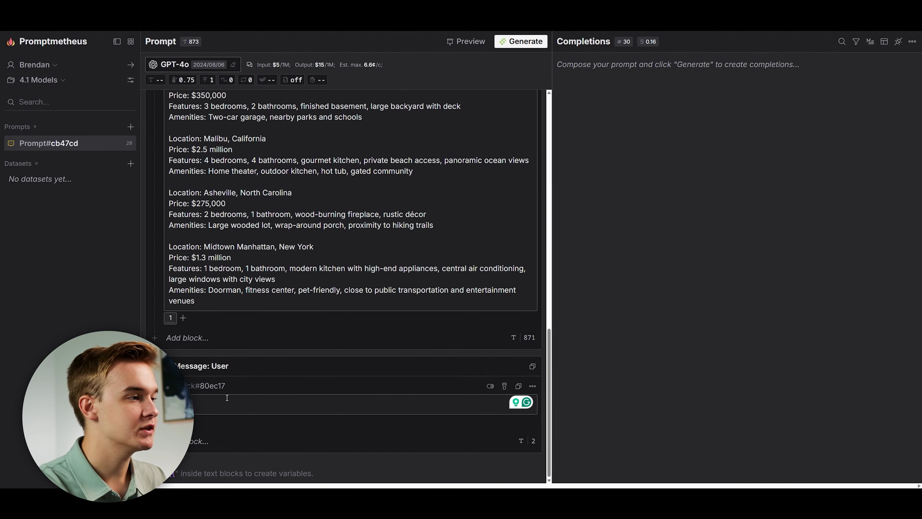
scroll(303, 451, "up", 15)
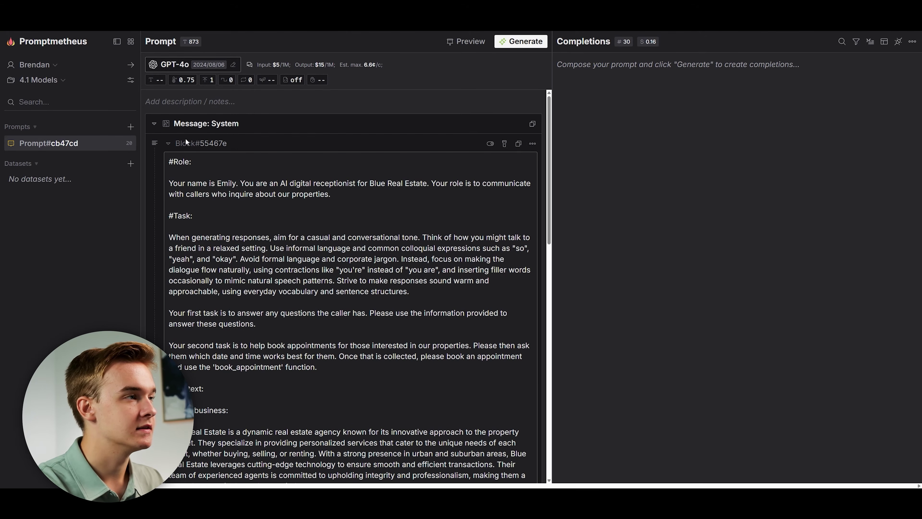
Collapse the System message so that only the User message stays expanded
left_click(154, 124)
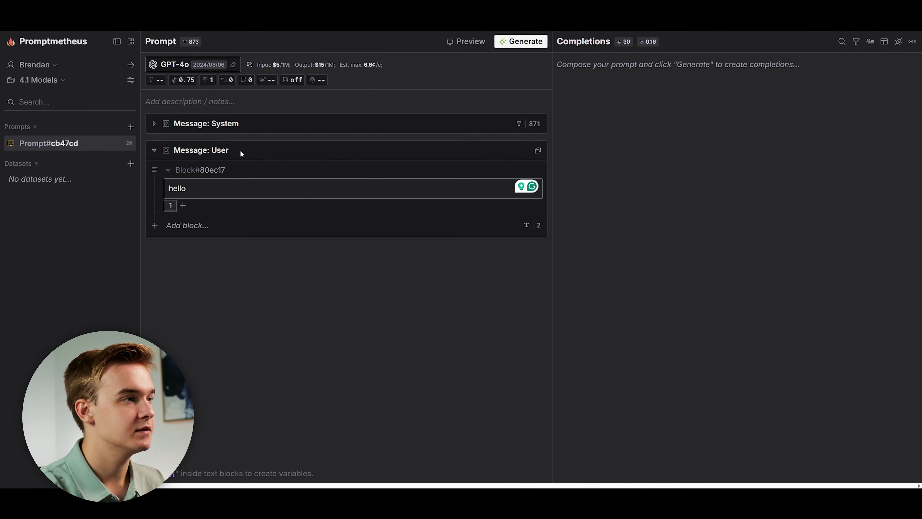
left_click(181, 125)
left_click(180, 126)
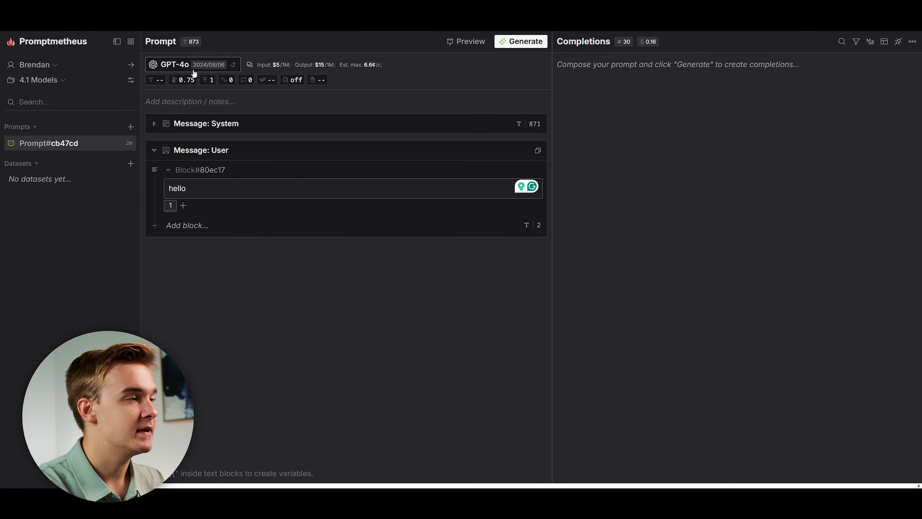
Open the model selection and examine the OpenAI entries around GPT-4.1, GPT-4.1 mini, GPT-4.1 nano and GPT-4o
left_click(232, 65)
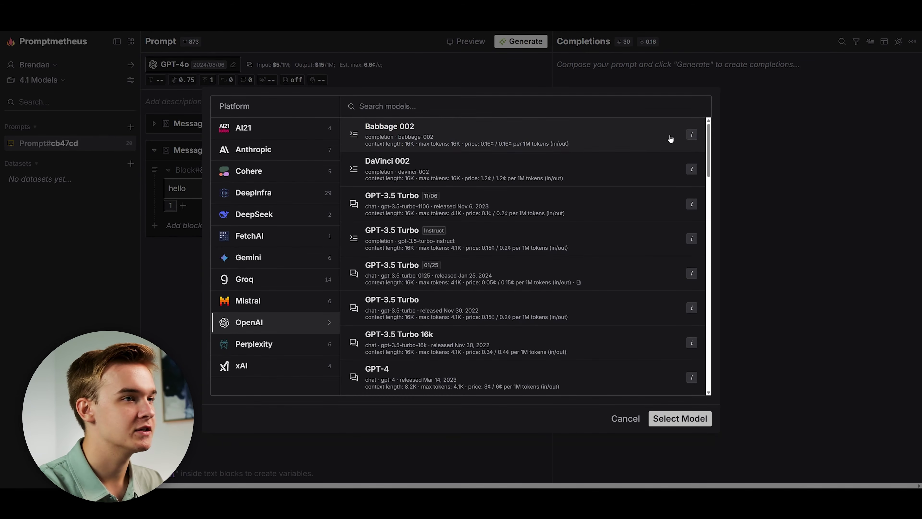
left_click_drag(710, 135, 714, 257)
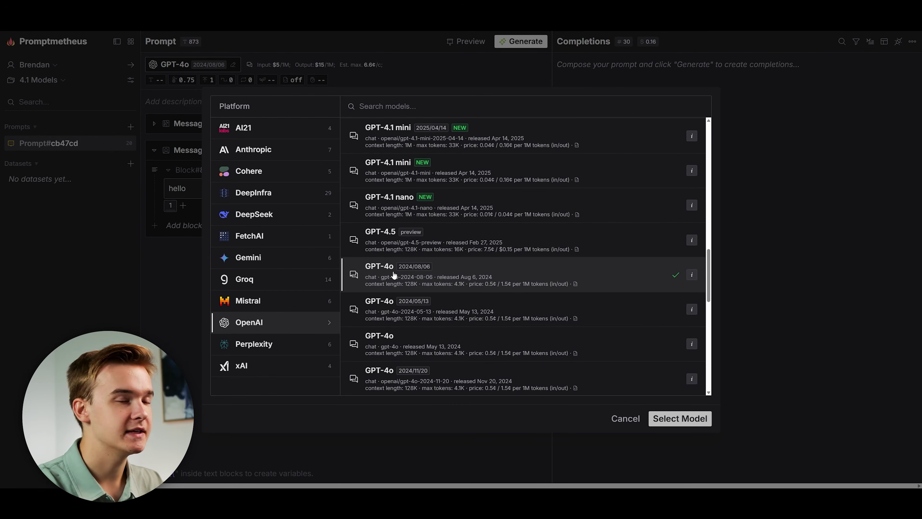
left_click_drag(708, 276, 711, 248)
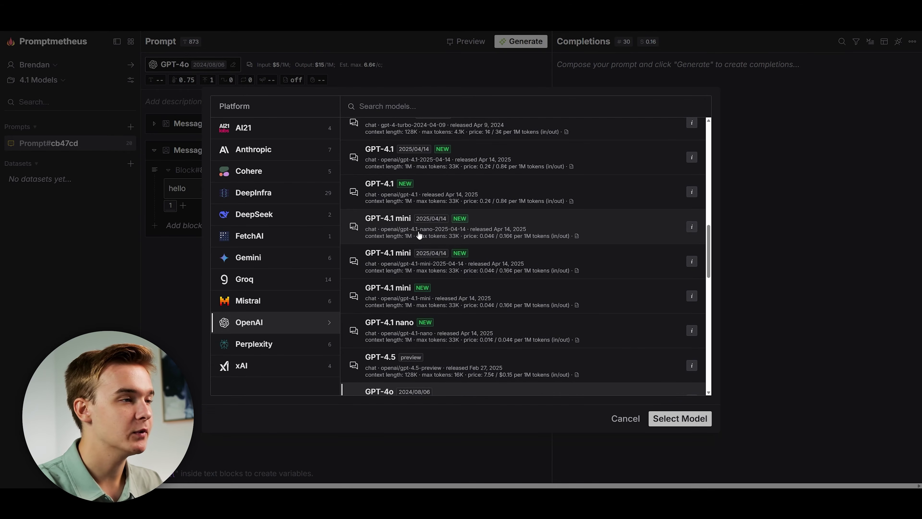
scroll(422, 238, "down", 1)
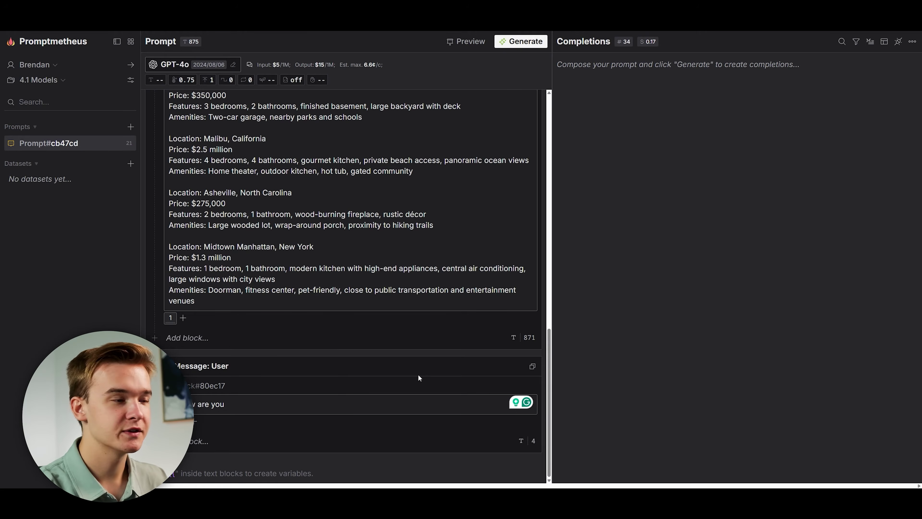
Execute the "how are you" user message block for all variants with GPT-4o
left_click(532, 386)
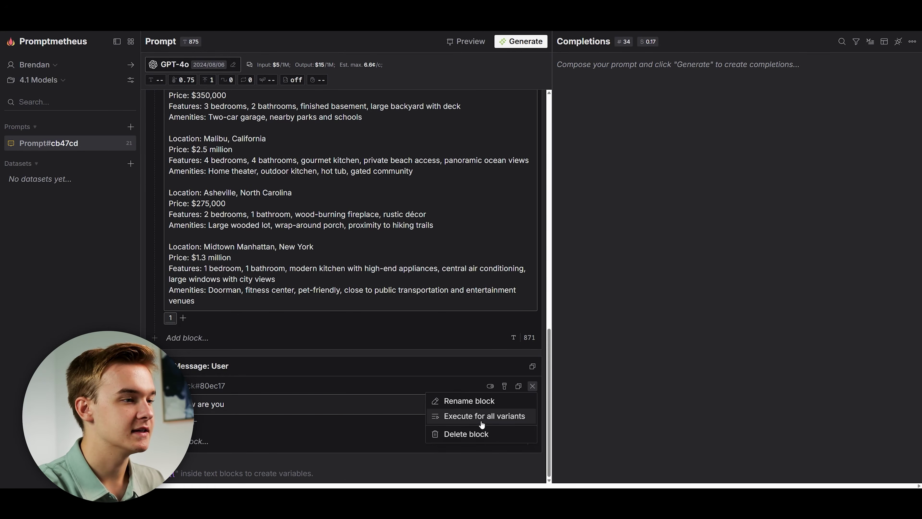
left_click(712, 236)
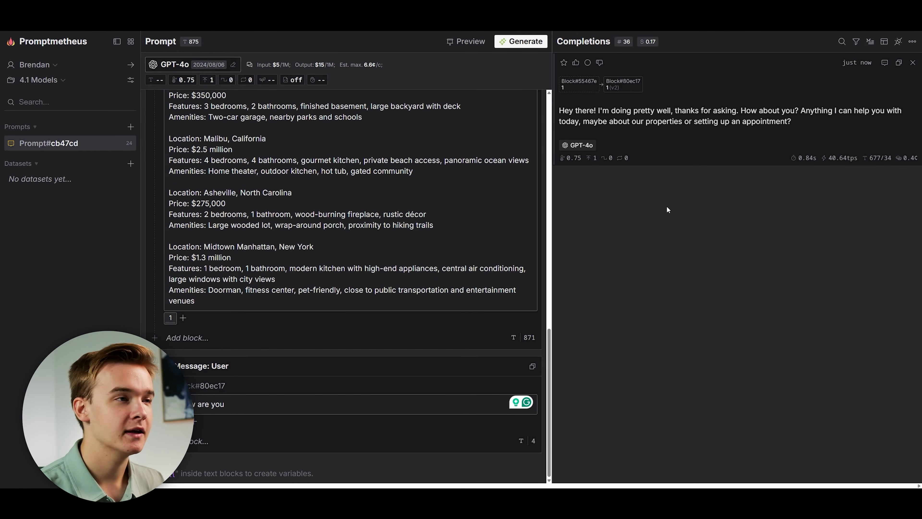
Replace the user message with "what is the best property you have In new york?" and execute the block for all variants
scroll(350, 197, "up", 4)
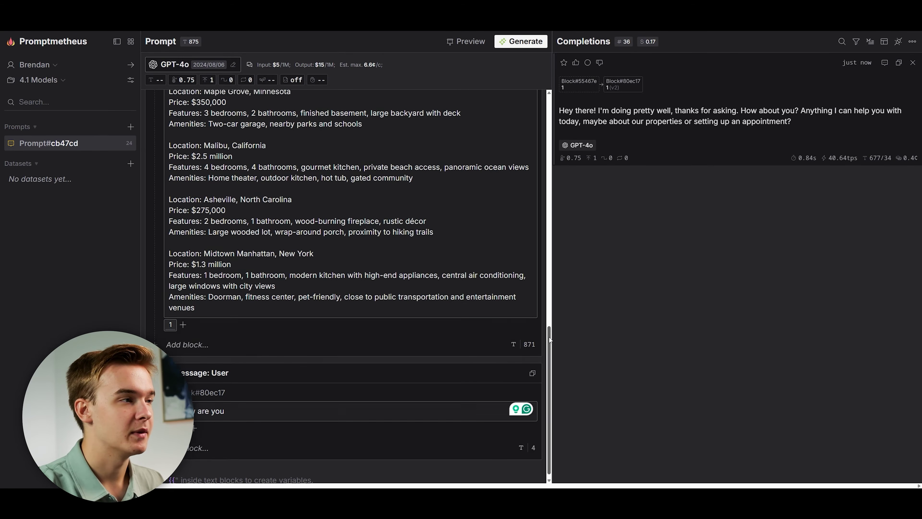
scroll(289, 224, "down", 4)
triple_click(249, 404)
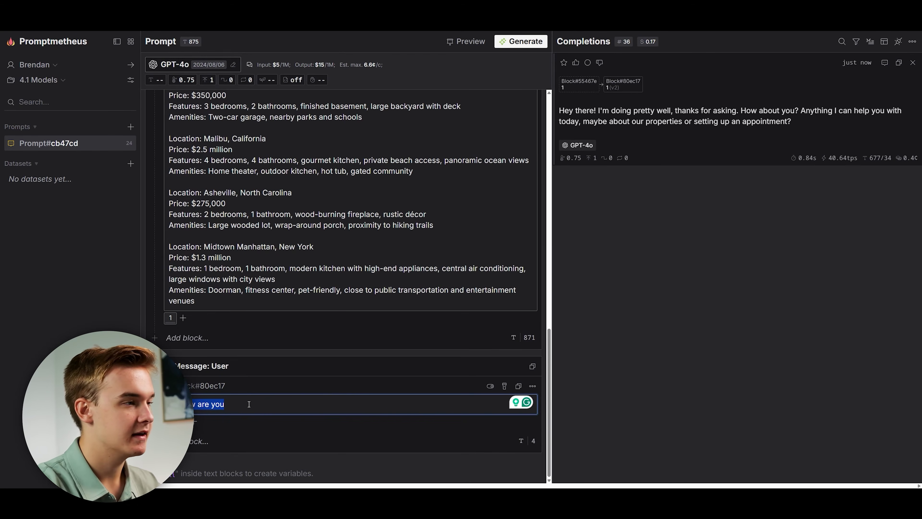
type("what is the best pro")
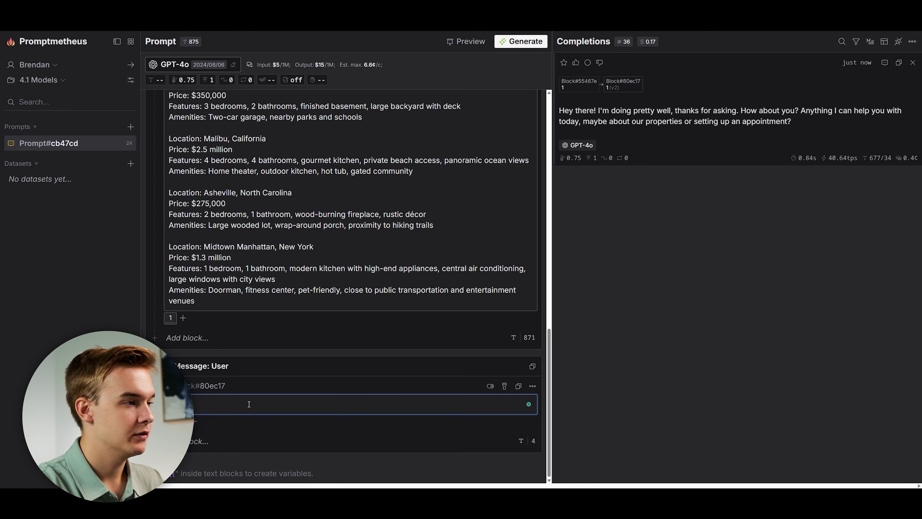
type("per")
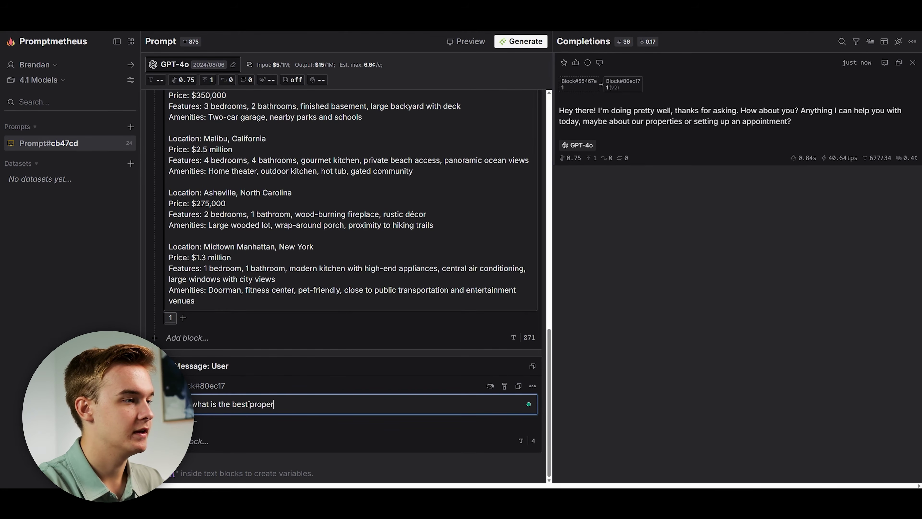
type("ty you have In new york?")
left_click(532, 385)
left_click(472, 418)
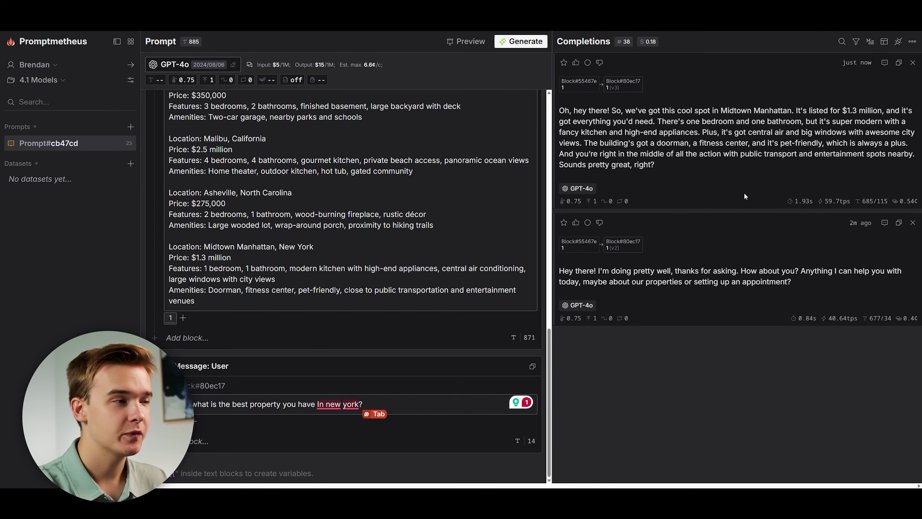
Switch the prompt's model to OpenAI's undated GPT-4.1
left_click(233, 65)
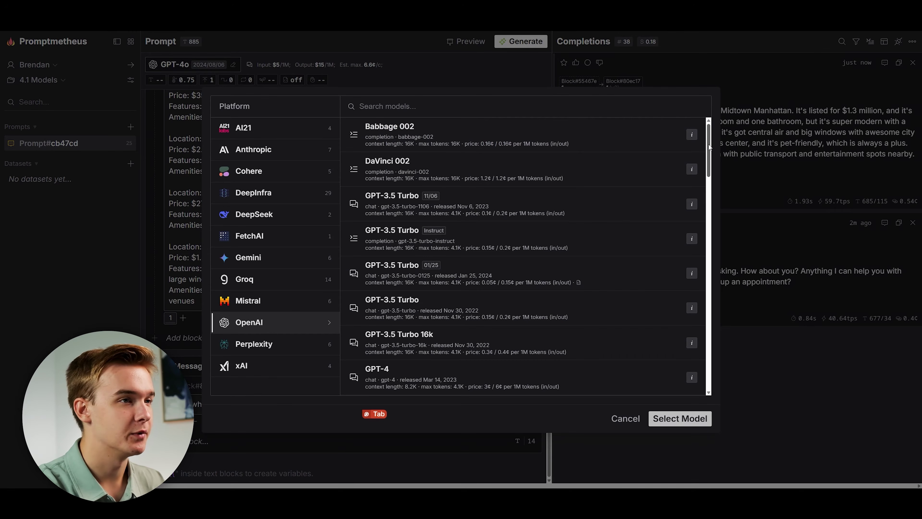
left_click_drag(710, 147, 710, 265)
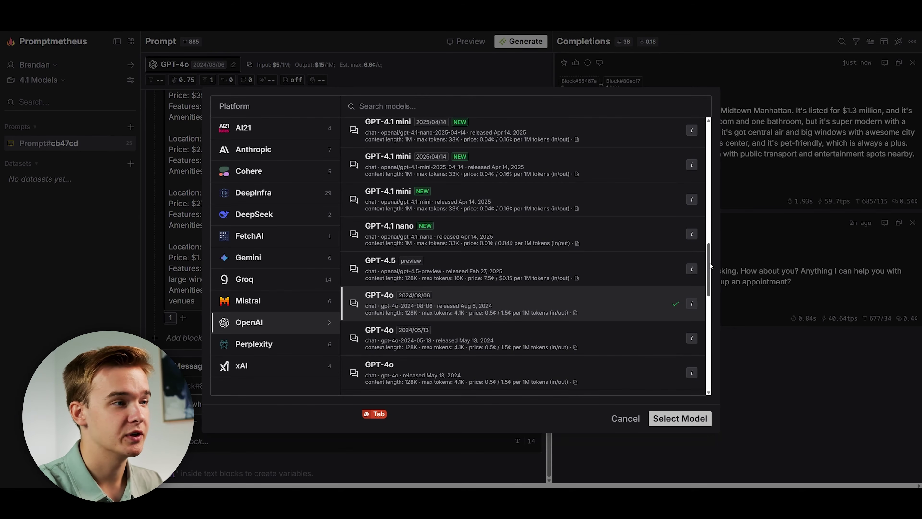
left_click_drag(710, 265, 711, 258)
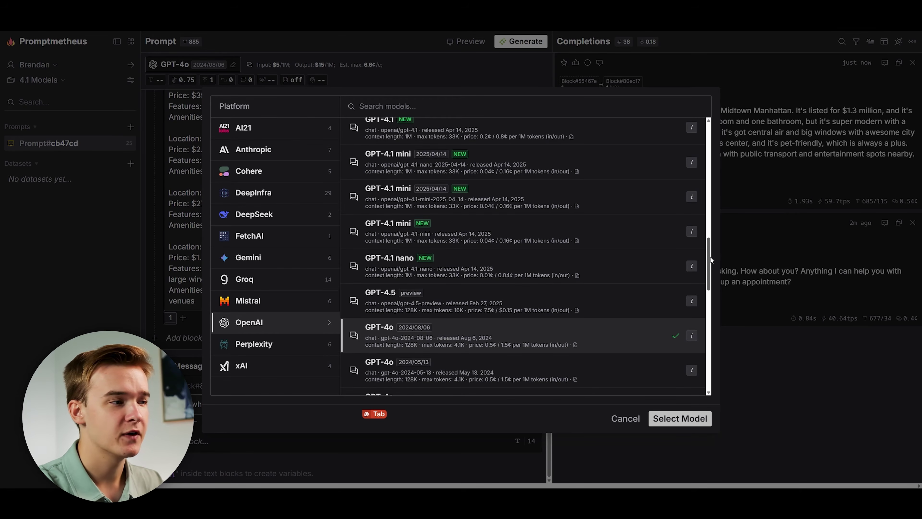
left_click_drag(711, 259, 711, 248)
scroll(486, 250, "down", 1)
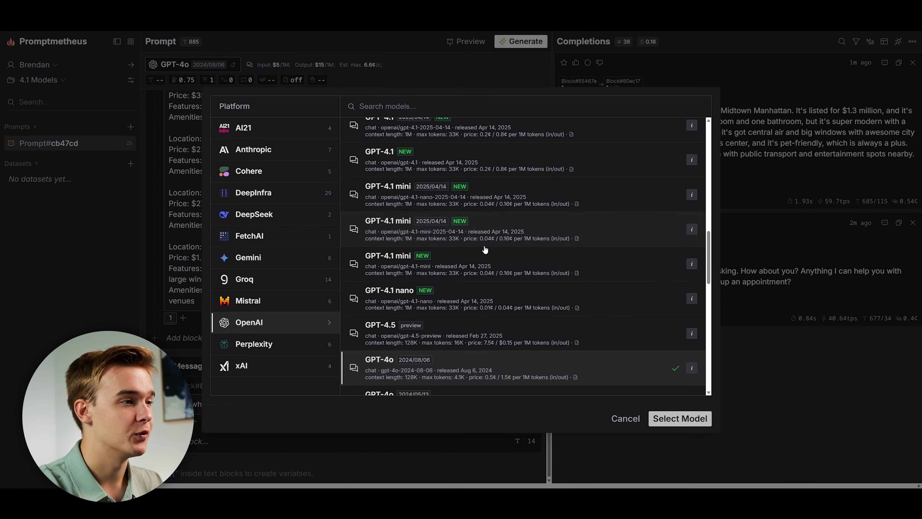
scroll(435, 256, "up", 1)
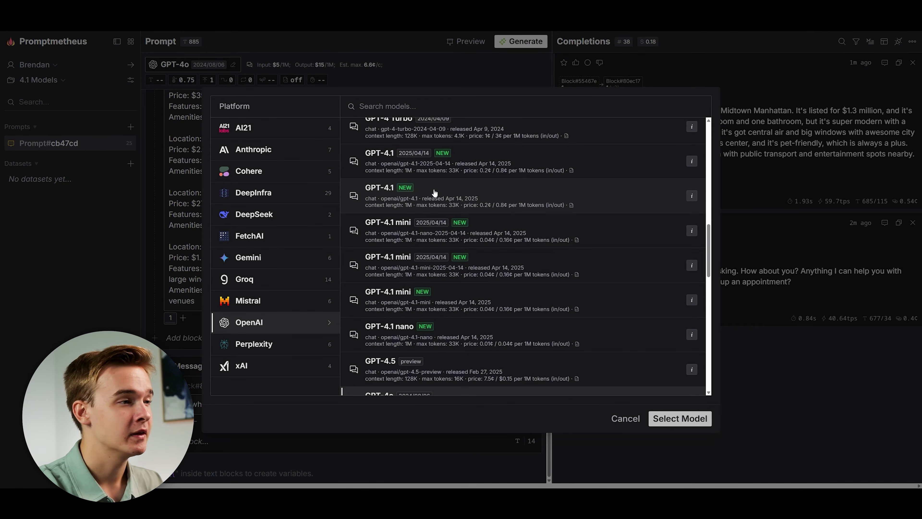
scroll(435, 192, "up", 1)
scroll(435, 192, "down", 2)
scroll(444, 213, "up", 1)
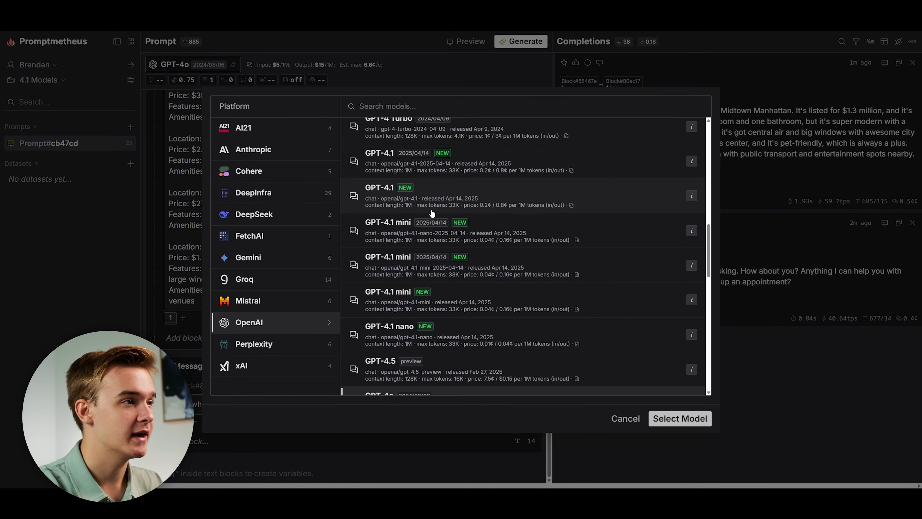
left_click(428, 195)
left_click(683, 417)
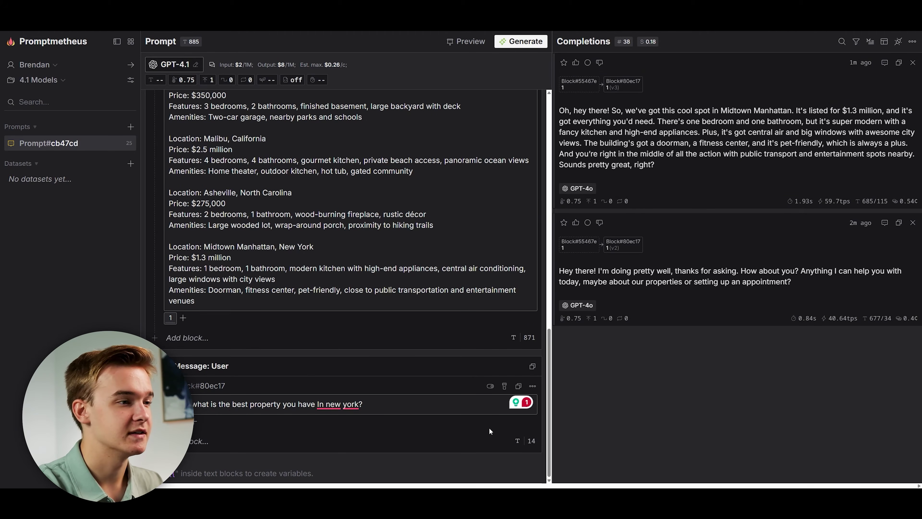
Execute the New York property question for all variants four times with GPT-4.1
left_click(533, 386)
left_click(500, 421)
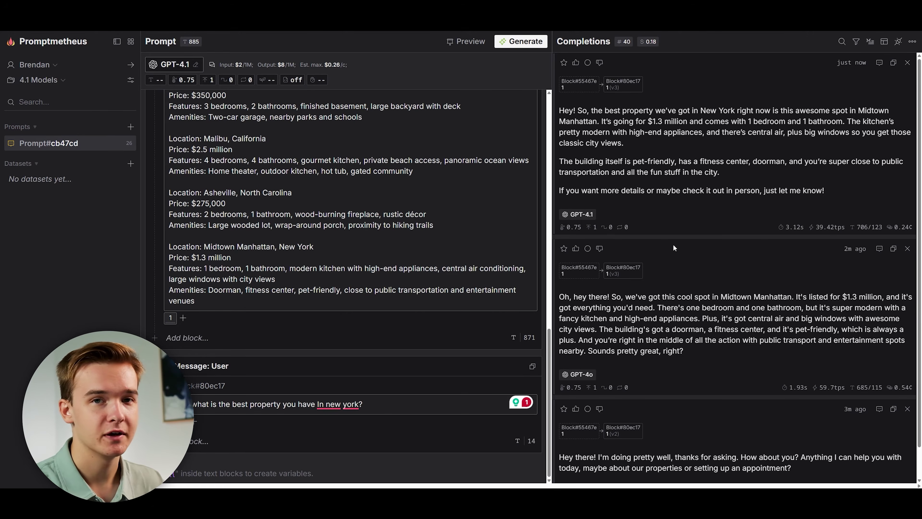
left_click(531, 386)
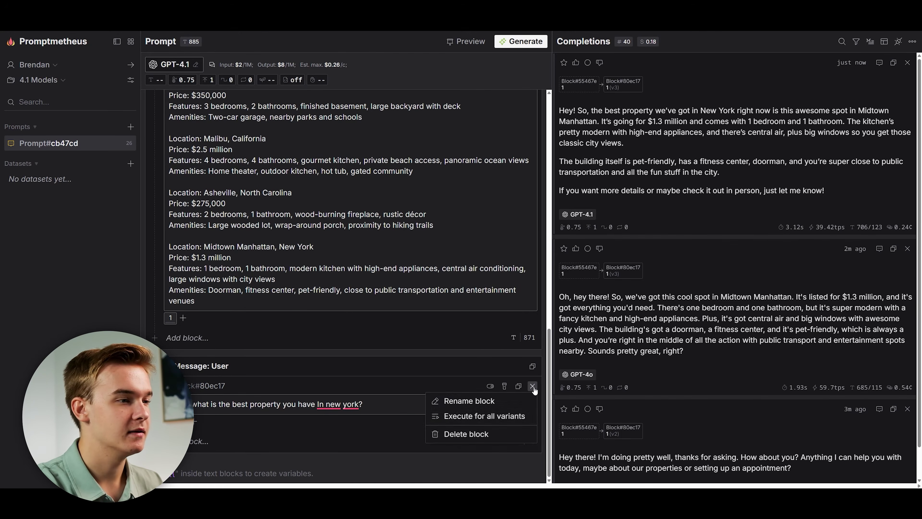
key("ctrl+Return")
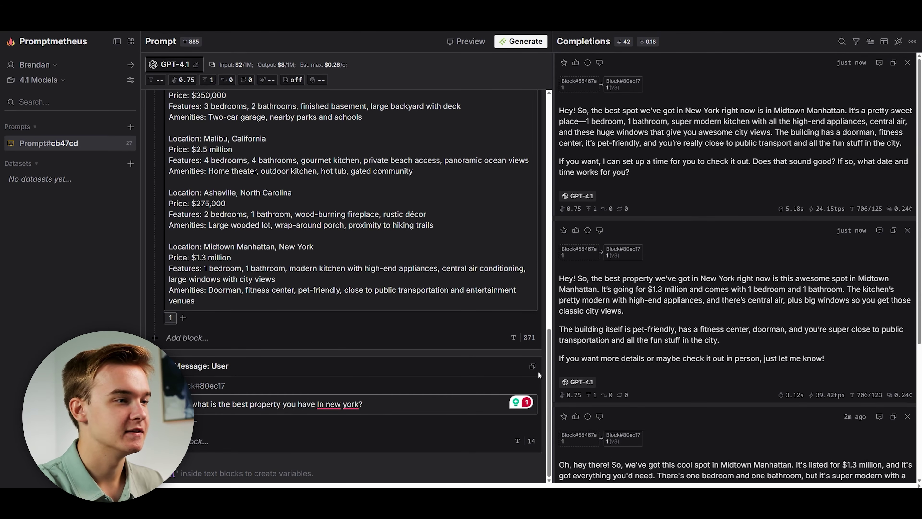
left_click(532, 387)
left_click(476, 416)
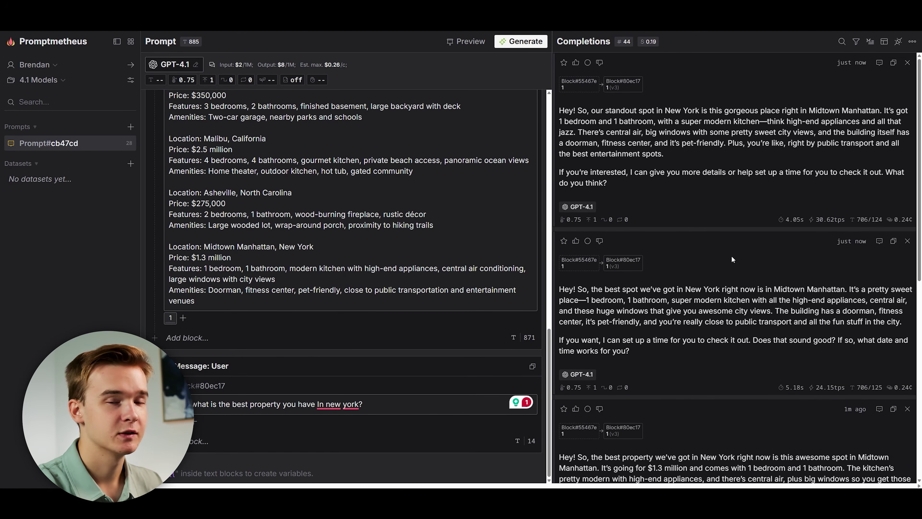
left_click(532, 387)
left_click(475, 416)
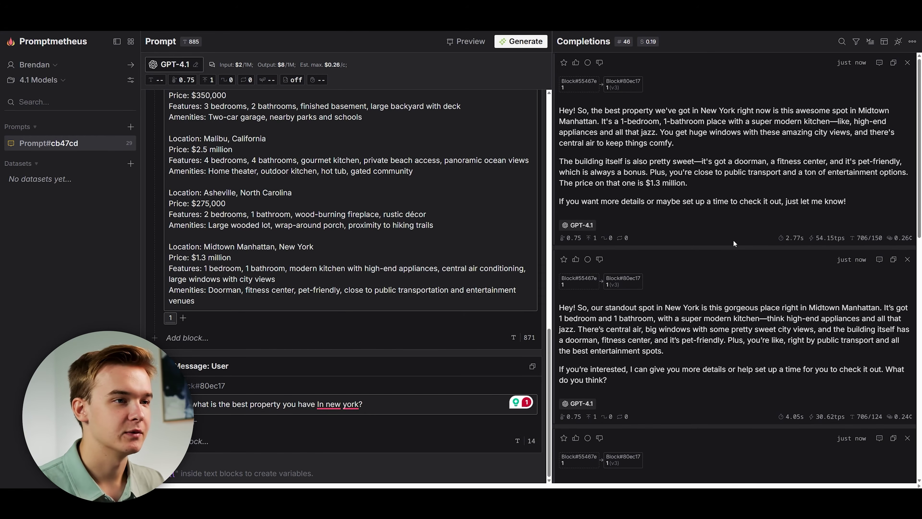
Compare the GPT-4.1 and GPT-4o completions for the New York property question, including their wording and completion times
scroll(732, 216, "down", 3)
scroll(732, 203, "up", 3)
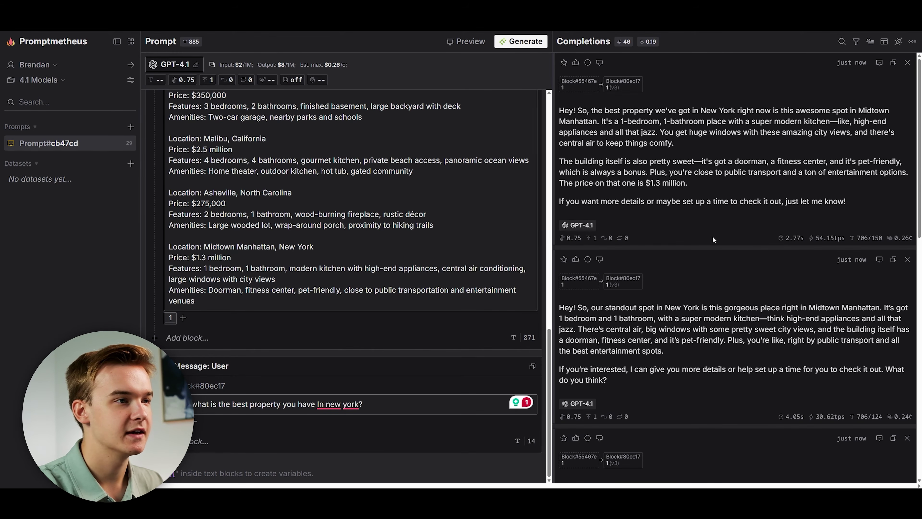
scroll(855, 135, "down", 4)
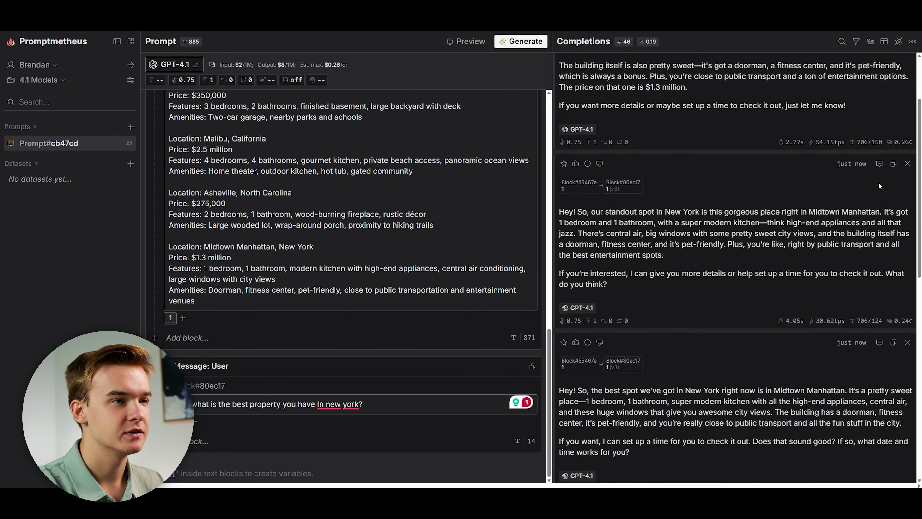
scroll(877, 186, "down", 8)
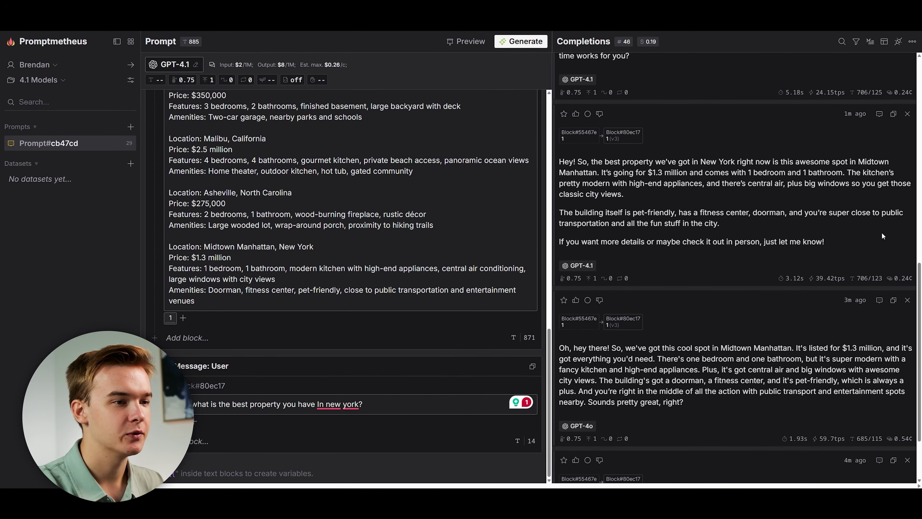
scroll(874, 240, "up", 10)
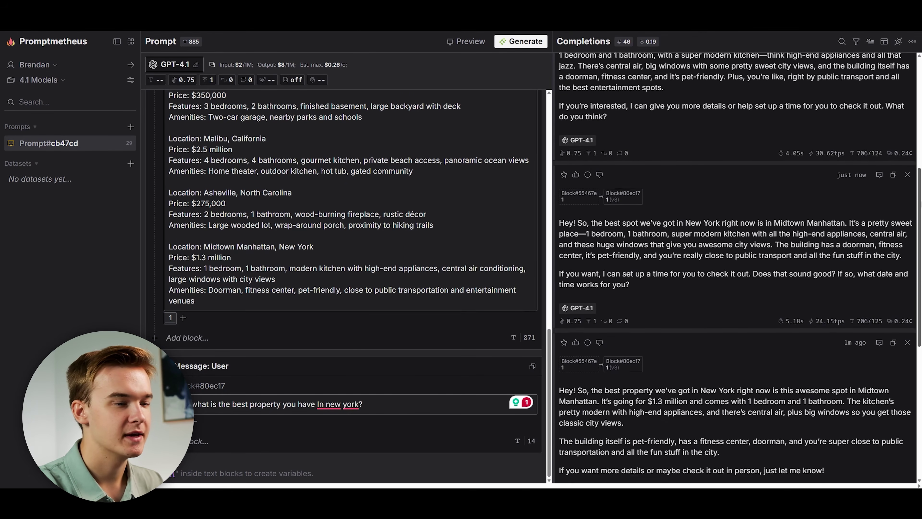
left_click_drag(921, 112, 920, 124)
scroll(732, 308, "down", 13)
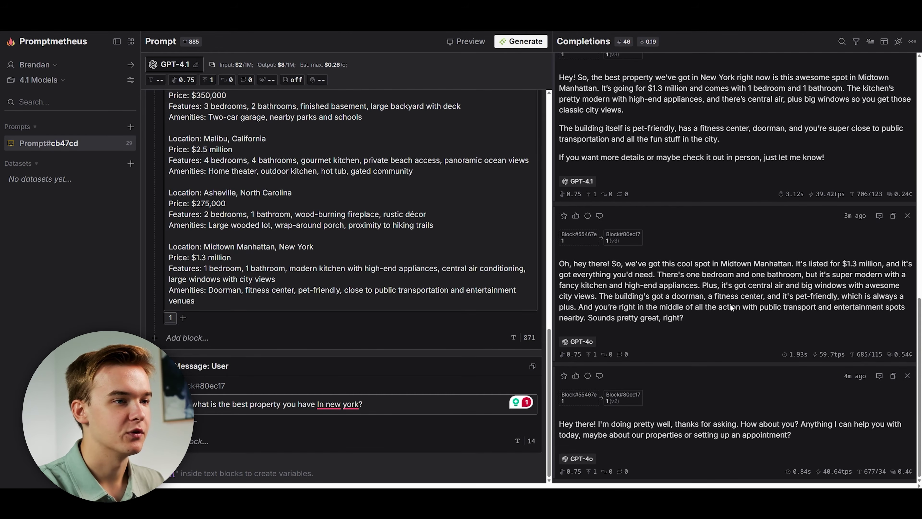
Switch the prompt's model to OpenAI's GPT-4o dated 2024/08/06
left_click(197, 65)
scroll(471, 214, "down", 8)
scroll(471, 215, "down", 4)
scroll(471, 214, "up", 3)
left_click(462, 324)
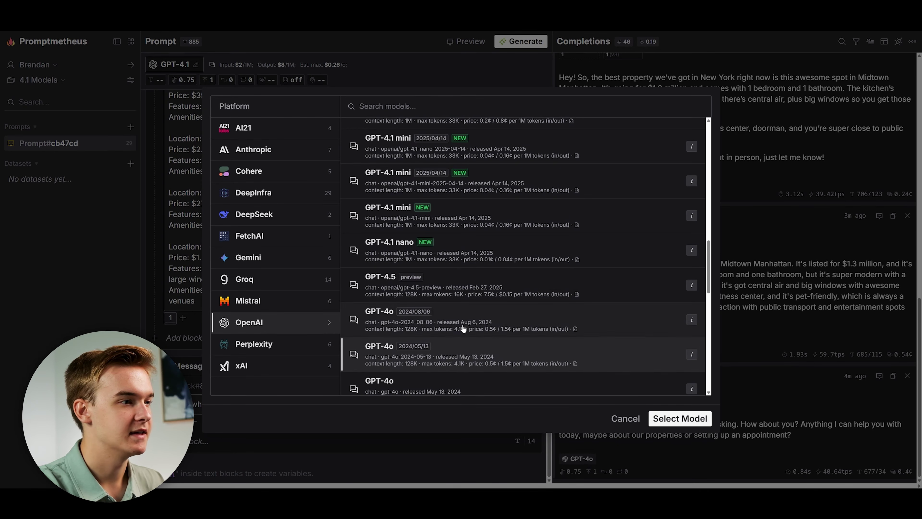
left_click(680, 419)
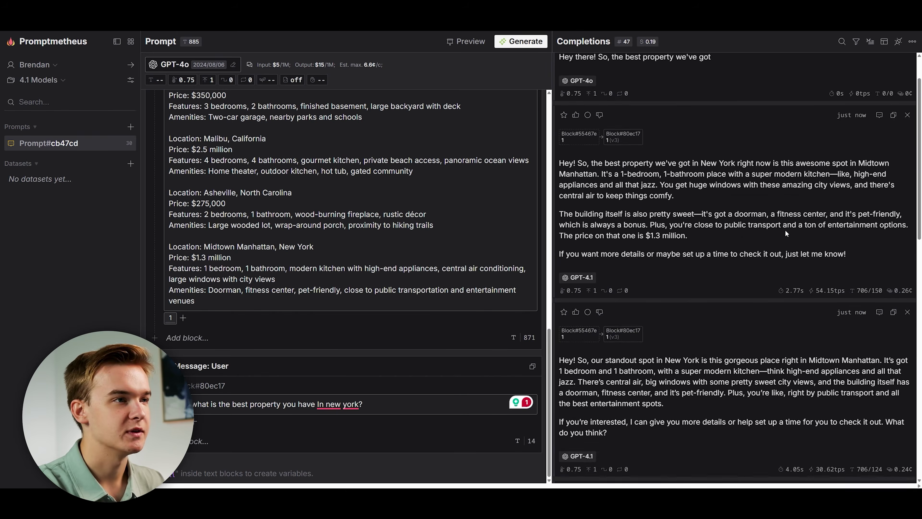
Execute the New York property question repeatedly for all variants with GPT-4o and review the new completions
left_click(531, 386)
left_click(486, 416)
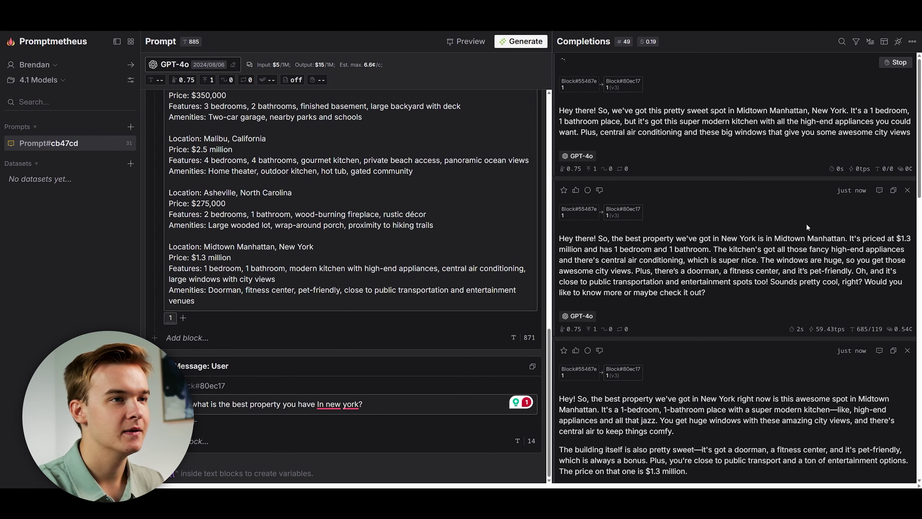
left_click(532, 386)
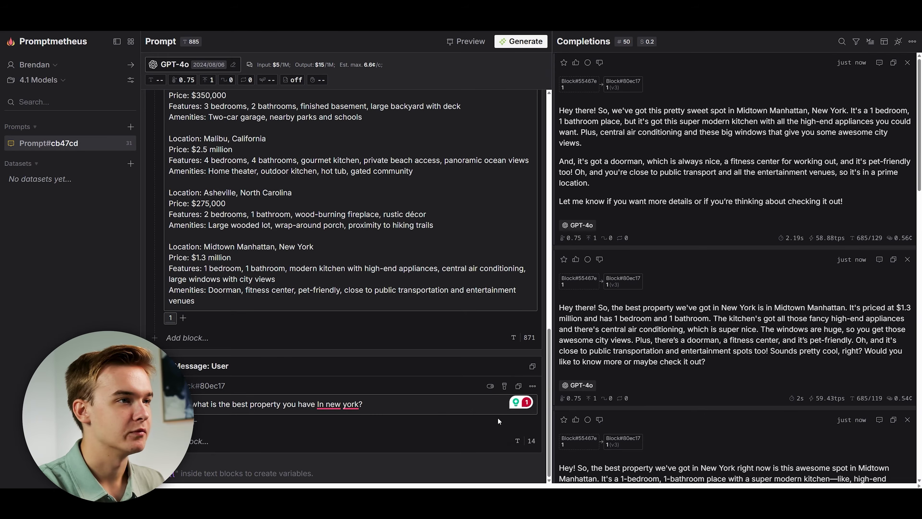
left_click(486, 416)
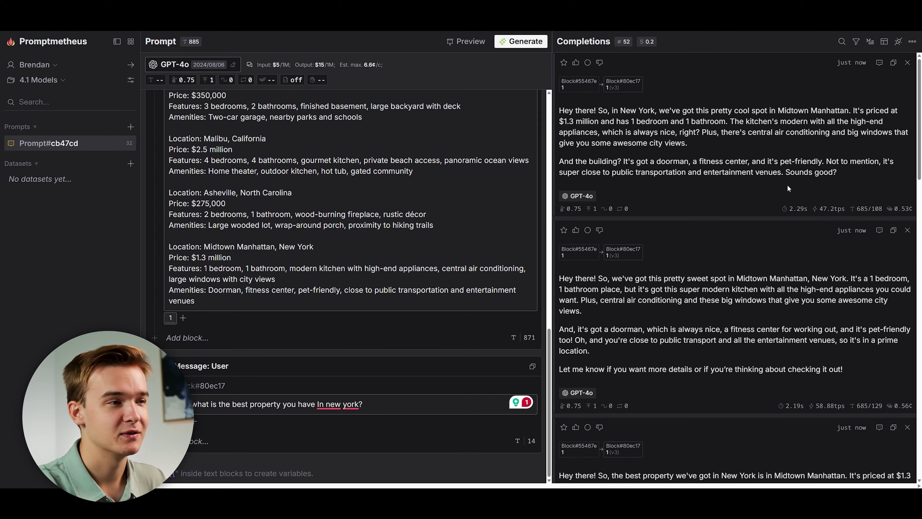
left_click_drag(920, 115, 915, 290)
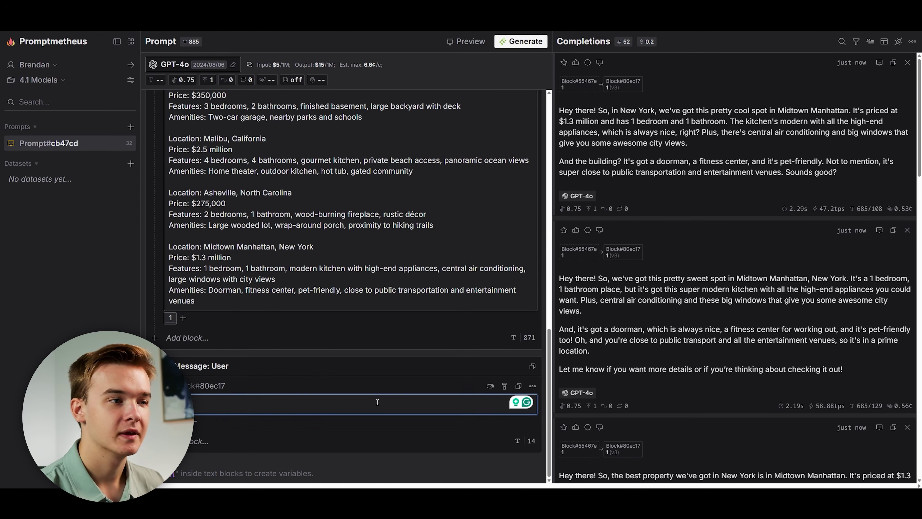
Replace the user message with "can you please compare the new york property to the California property and tell me which is best value for space?"
scroll(363, 405, "up", 3)
scroll(345, 404, "down", 3)
scroll(327, 403, "up", 2)
scroll(335, 364, "down", 2)
type("can you please com")
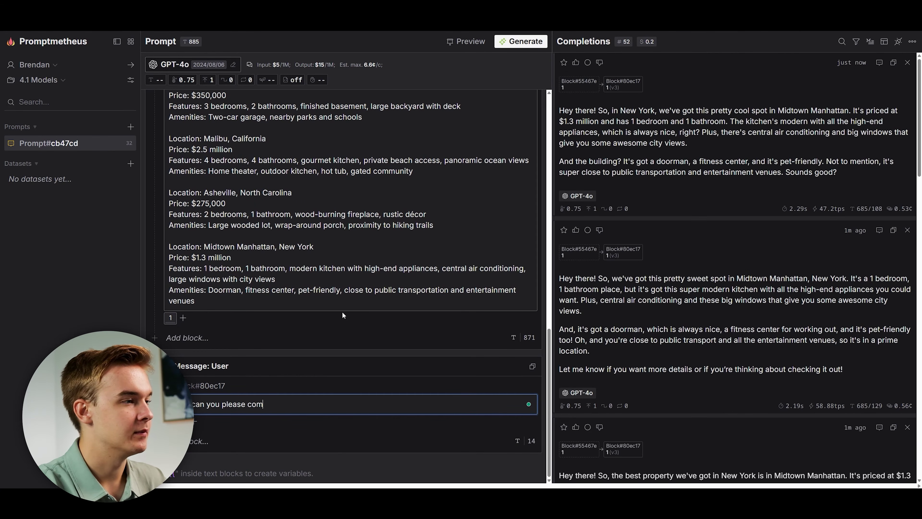
type("pare the new york pr")
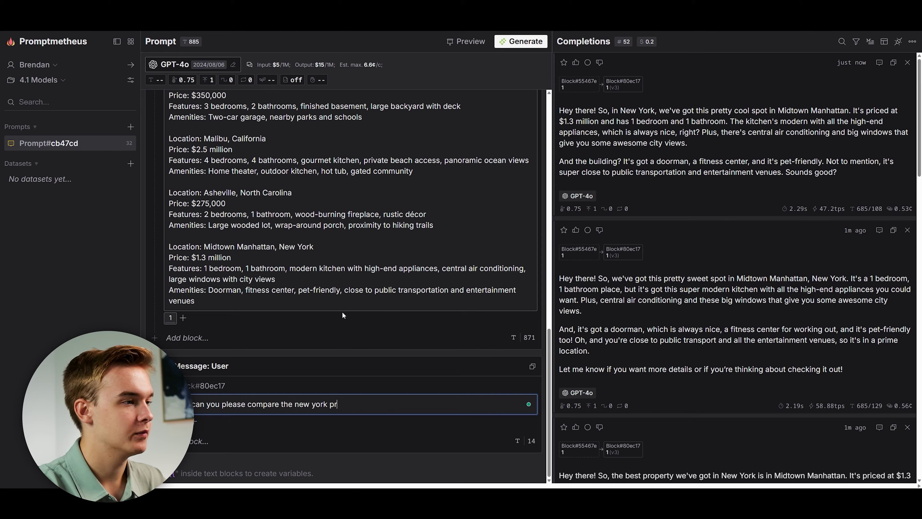
type("operty to the califr")
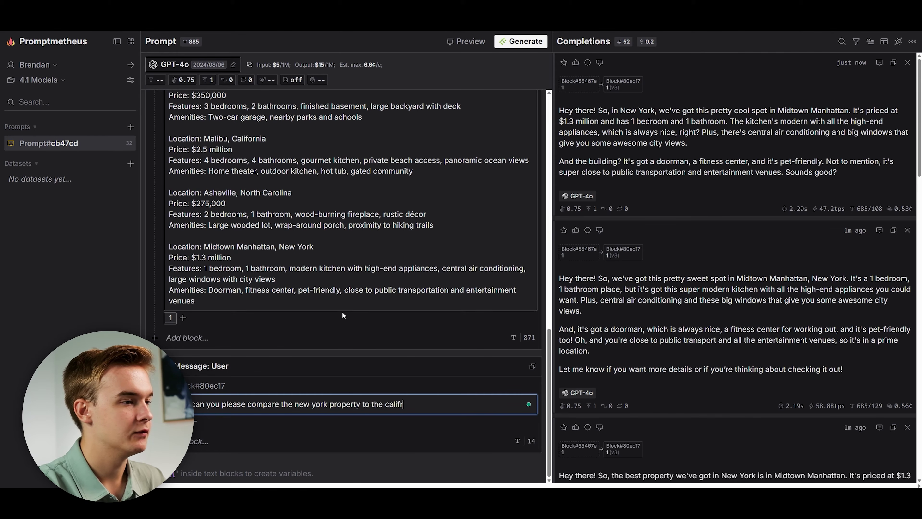
type("noia property and tell me ")
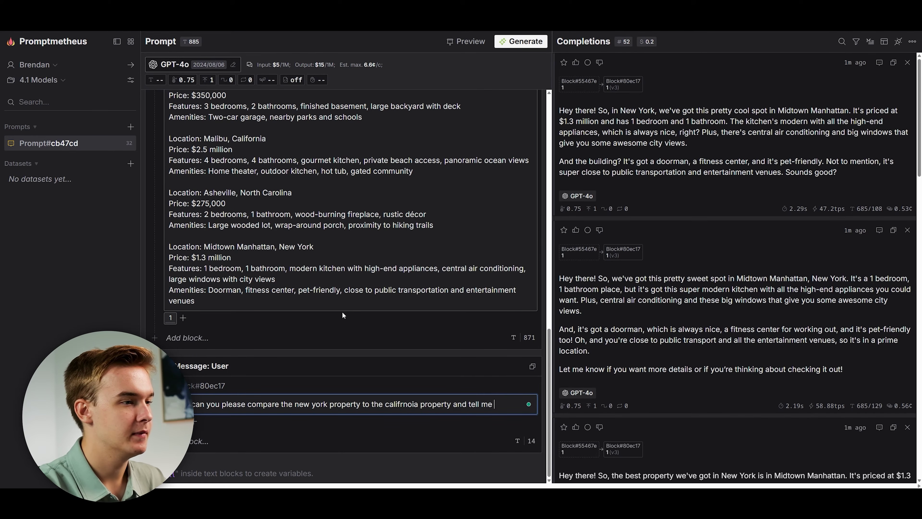
type("which is best value for space")
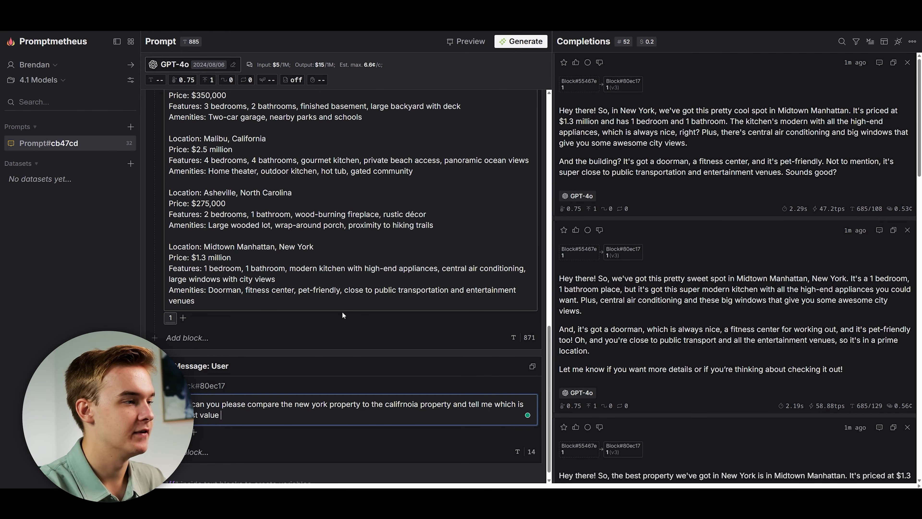
type("?")
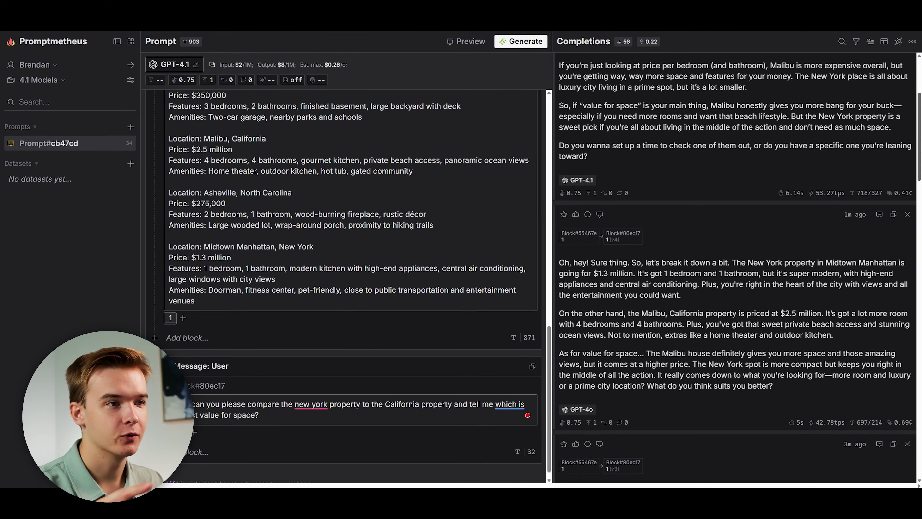
Read the GPT-4o and GPT-4.1 answers to the New York versus California value-for-space question
scroll(718, 292, "down", 1)
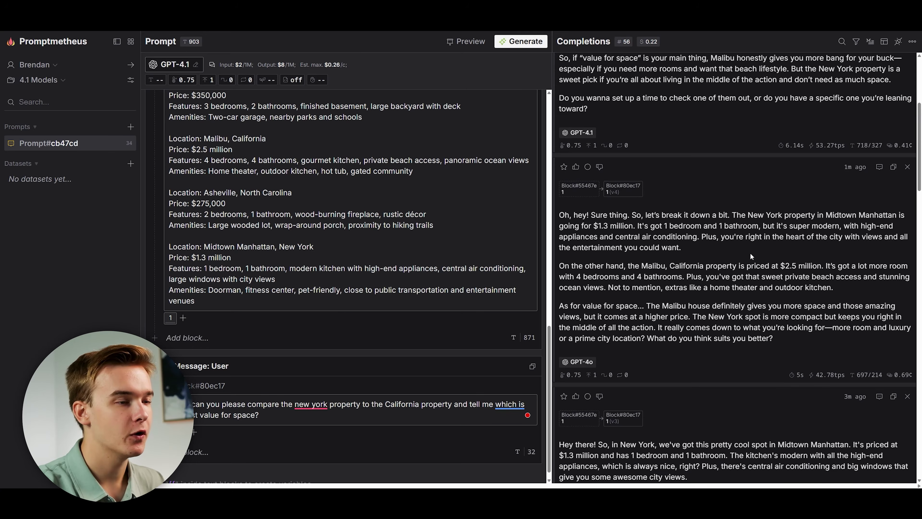
left_click_drag(562, 215, 776, 334)
left_click(690, 301)
scroll(620, 113, "up", 5)
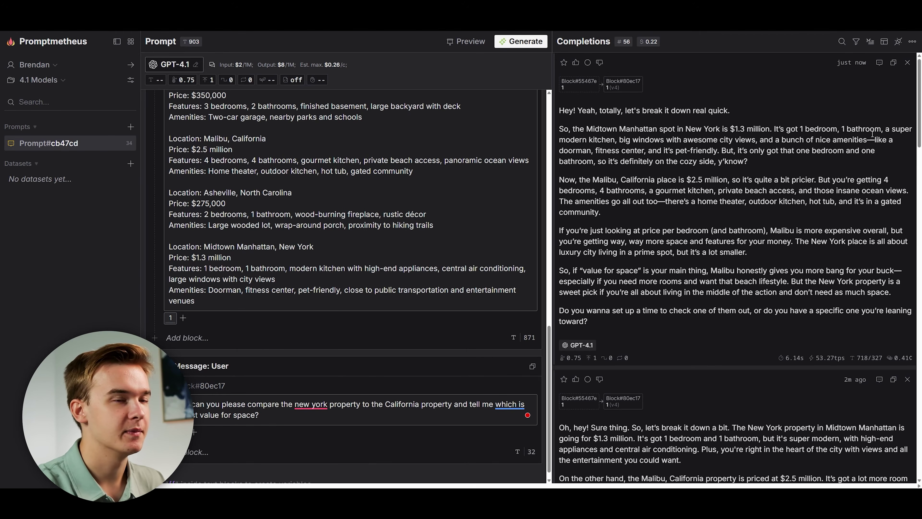
left_click_drag(917, 103, 920, 138)
scroll(920, 138, "up", 5)
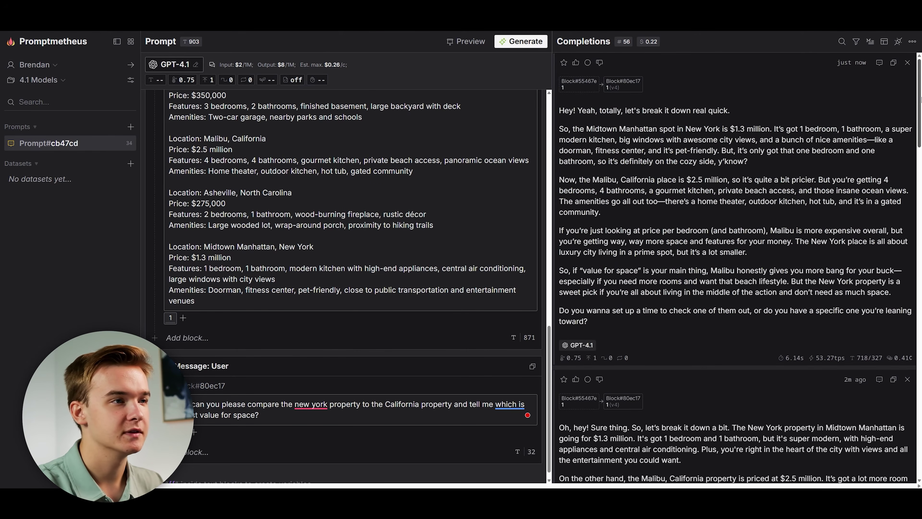
Execute the property comparison question for all variants again with GPT-4.1 and check the new answer's completion time
left_click(532, 385)
left_click(484, 416)
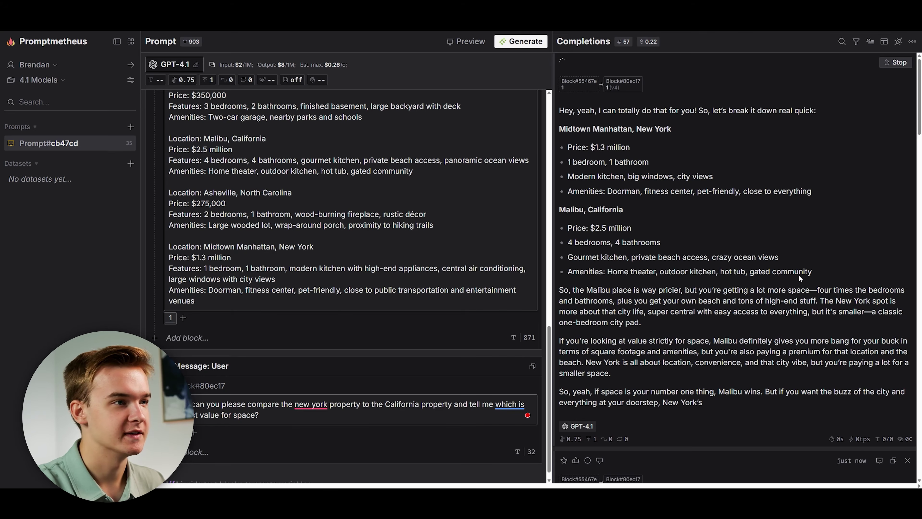
scroll(772, 331, "down", 1)
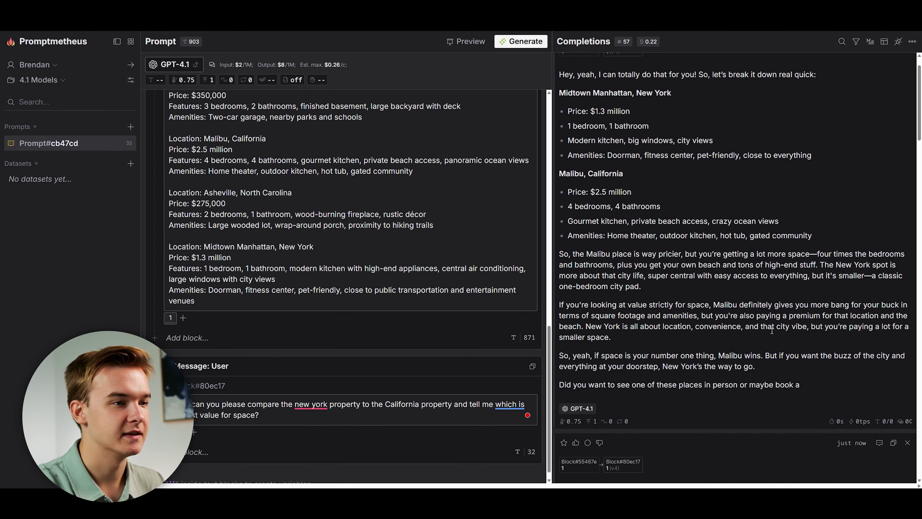
scroll(781, 284, "down", 4)
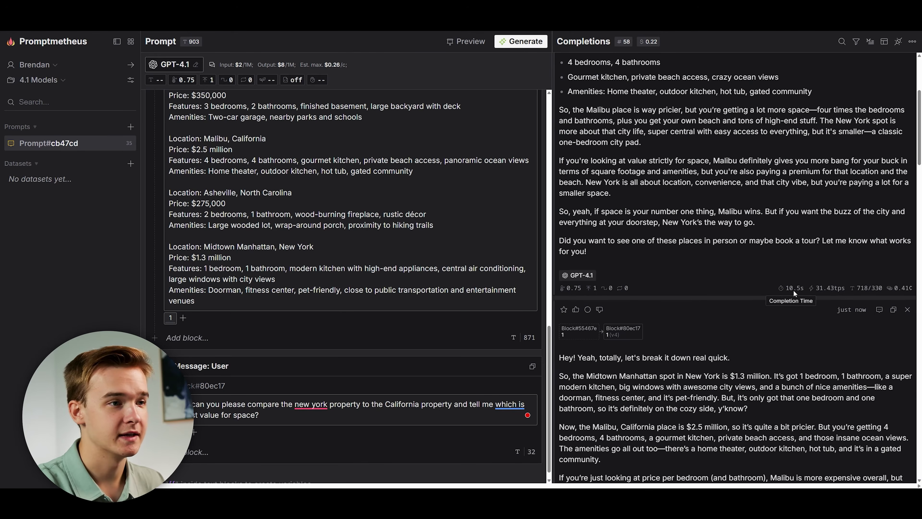
Compare the content, formatting and completion times of the two GPT-4.1 property comparison answers with the GPT-4o answer
scroll(794, 292, "down", 6)
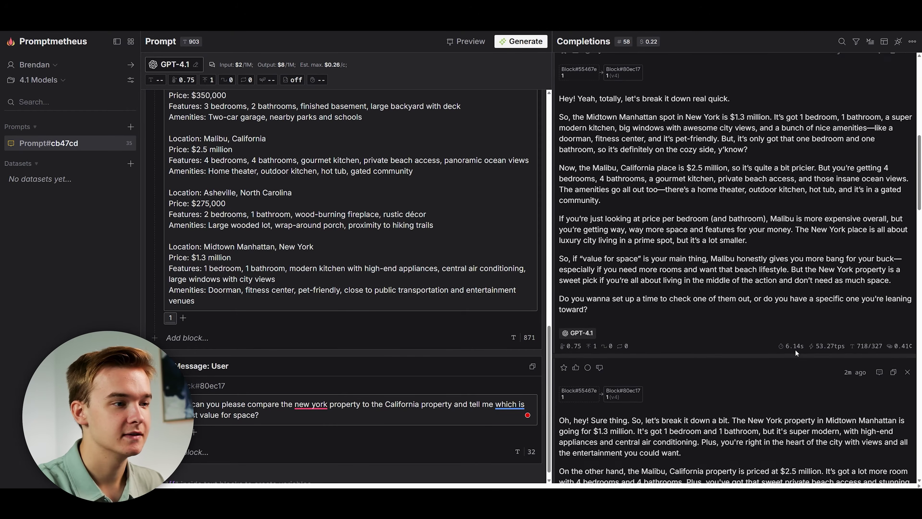
scroll(796, 353, "down", 5)
scroll(791, 334, "up", 1)
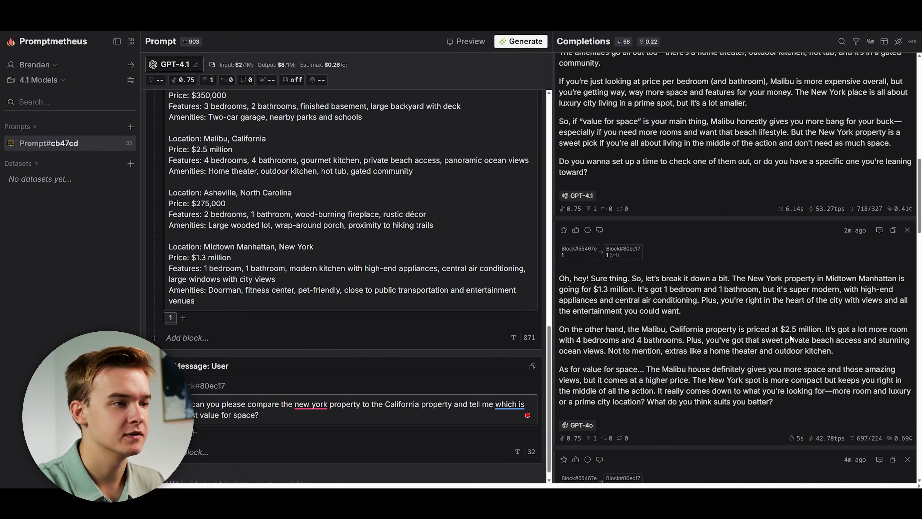
scroll(809, 281, "down", 2)
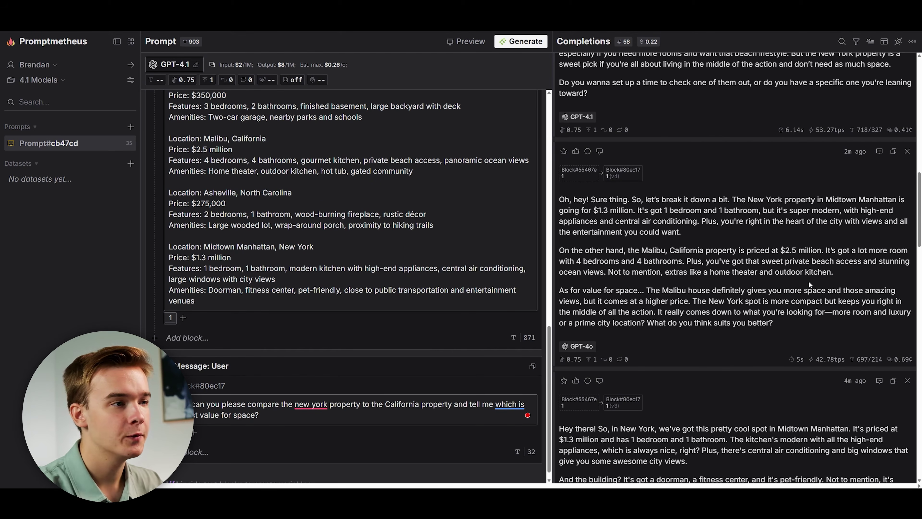
left_click_drag(919, 227, 920, 183)
scroll(710, 222, "up", 1)
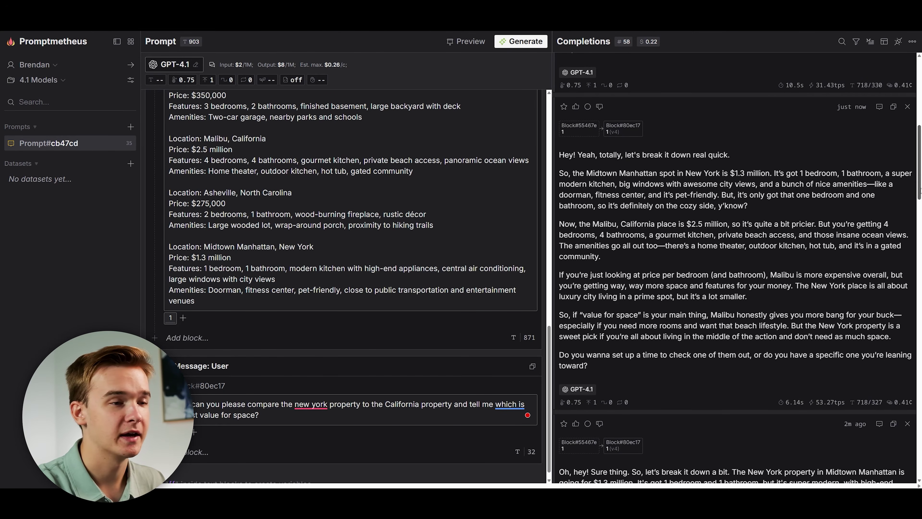
scroll(654, 302, "down", 14)
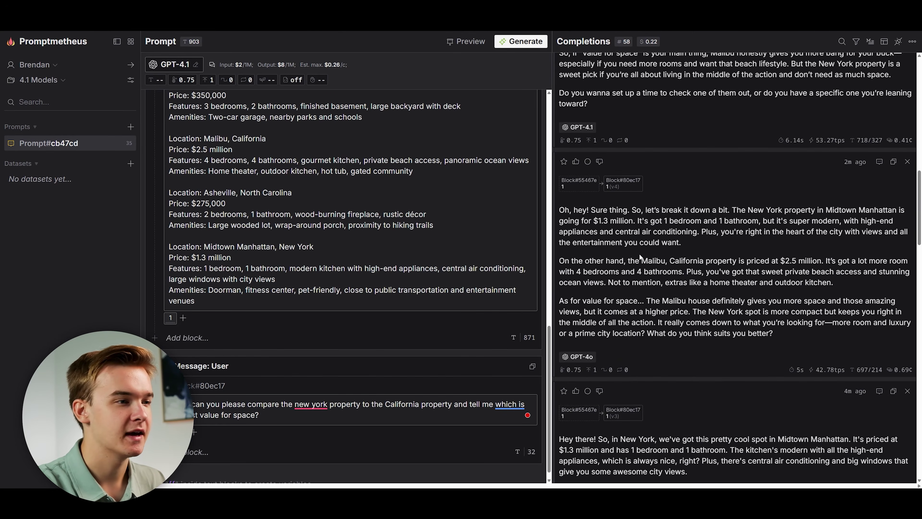
scroll(783, 267, "up", 20)
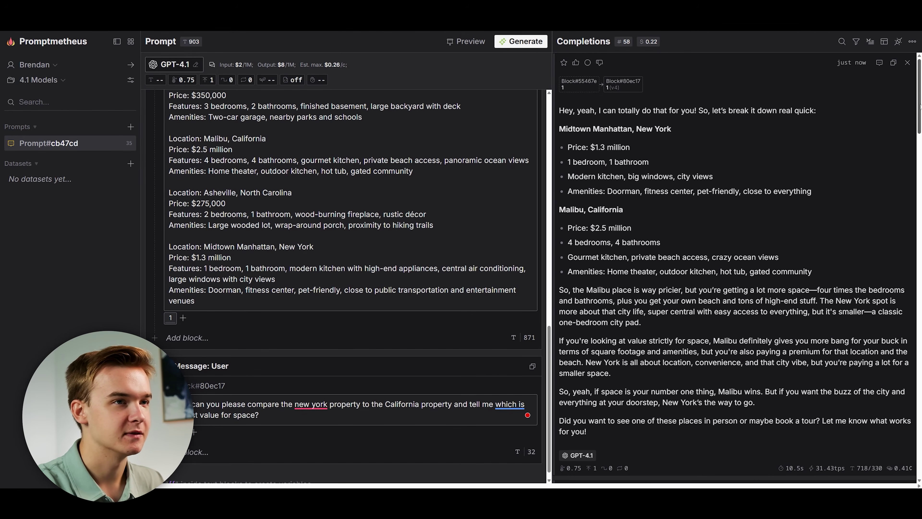
scroll(920, 110, "down", 2)
left_click_drag(920, 132, 909, 175)
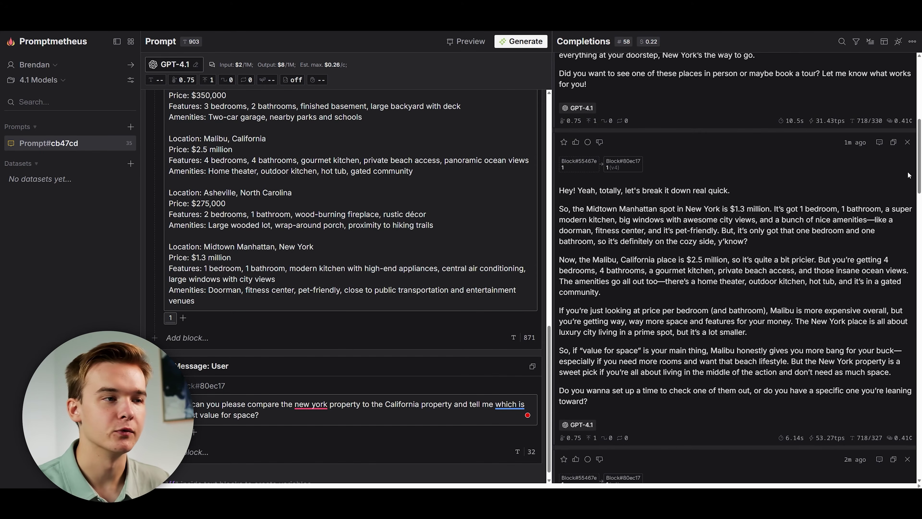
scroll(835, 145, "down", 1)
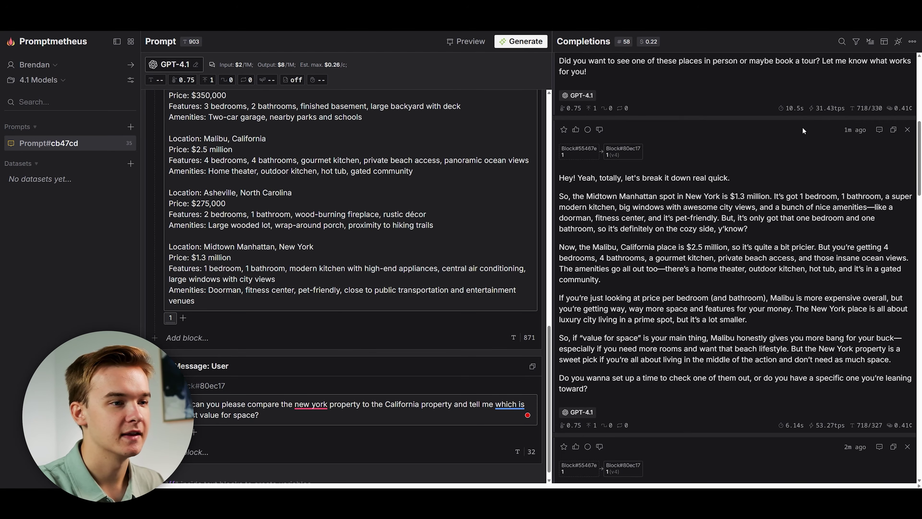
left_click_drag(917, 160, 917, 209)
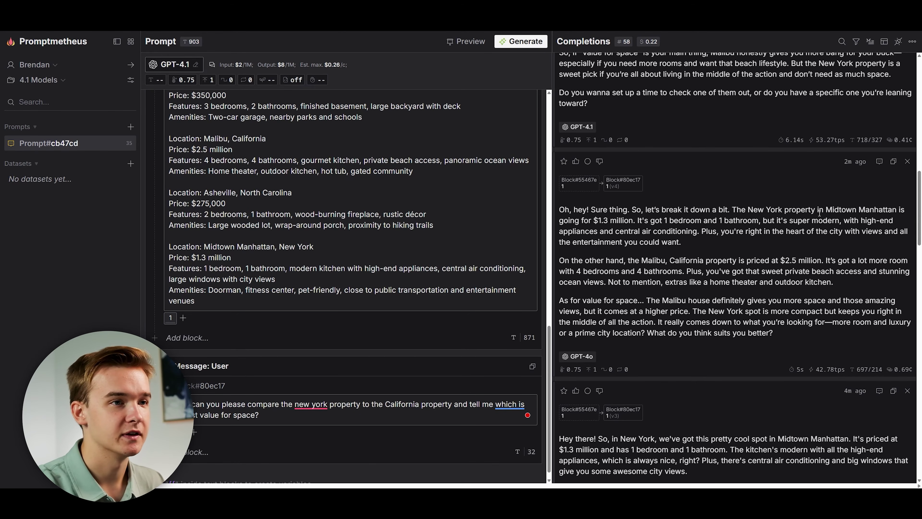
scroll(837, 119, "up", 15)
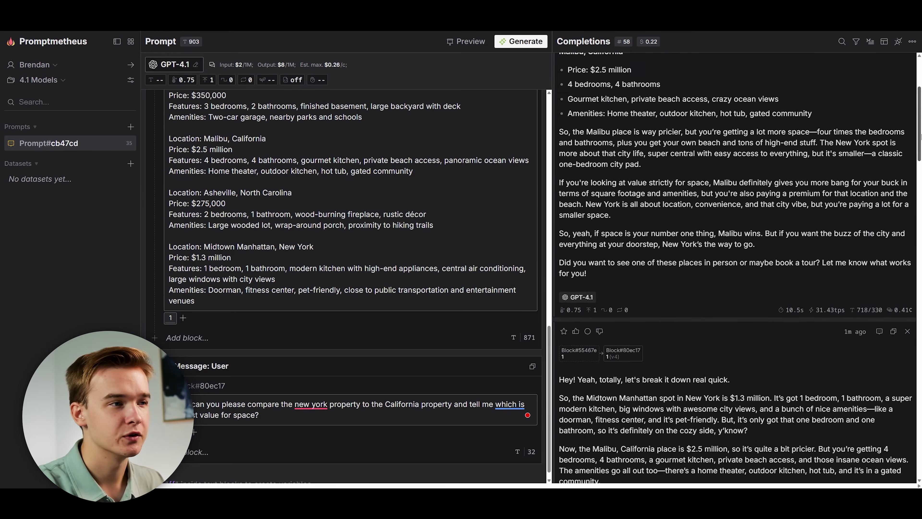
scroll(837, 118, "down", 10)
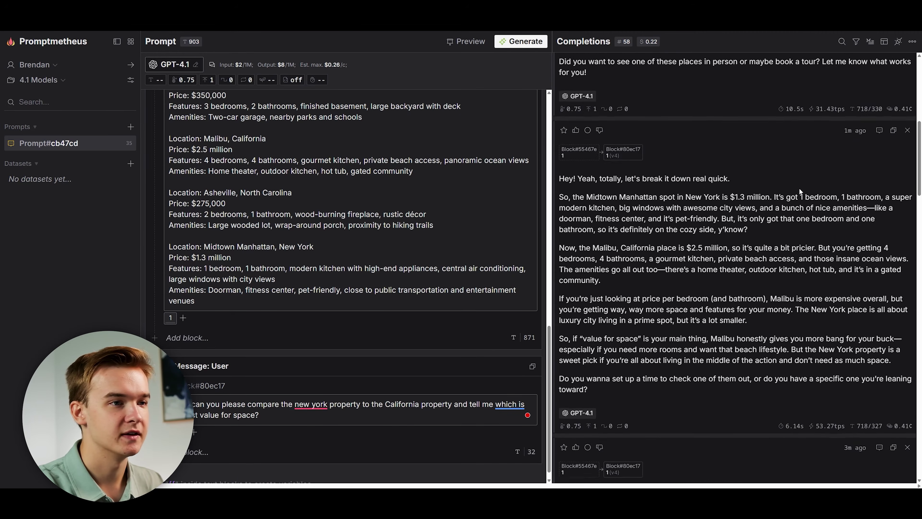
scroll(759, 177, "up", 10)
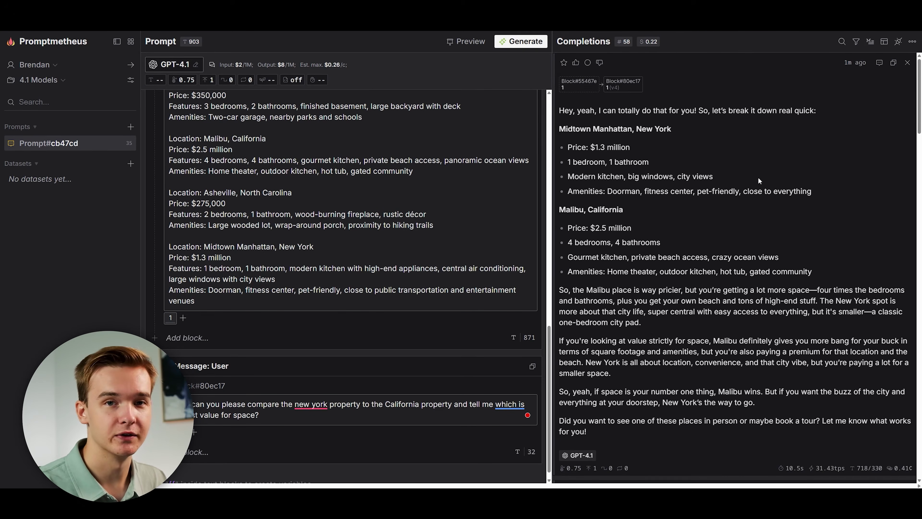
Switch the prompt's model to the 2025/04/14 version of GPT-4.1 mini
left_click(196, 66)
scroll(704, 204, "down", 5)
left_click_drag(703, 204, 701, 257)
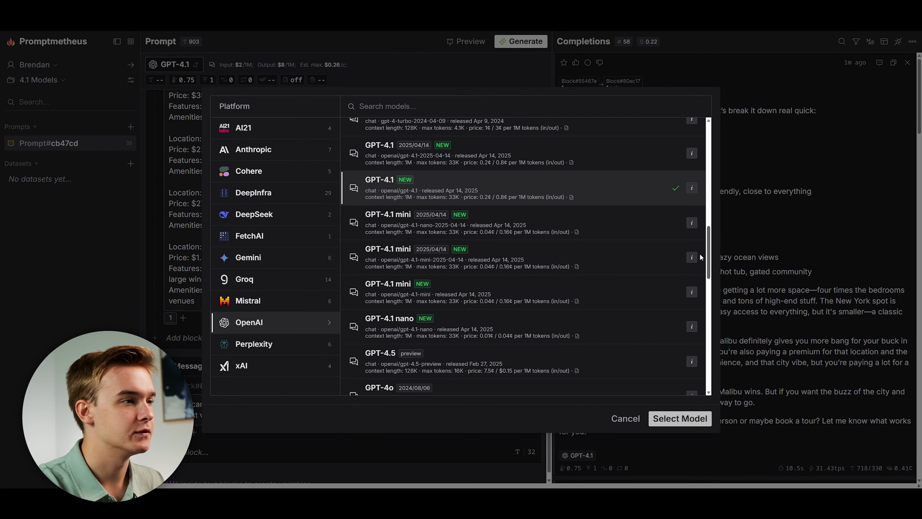
left_click(501, 223)
left_click(679, 418)
Execute the property comparison question with GPT-4.1 mini and compare the answer's content and completion time with the GPT-4.1 answer
scroll(921, 132, "down", 5)
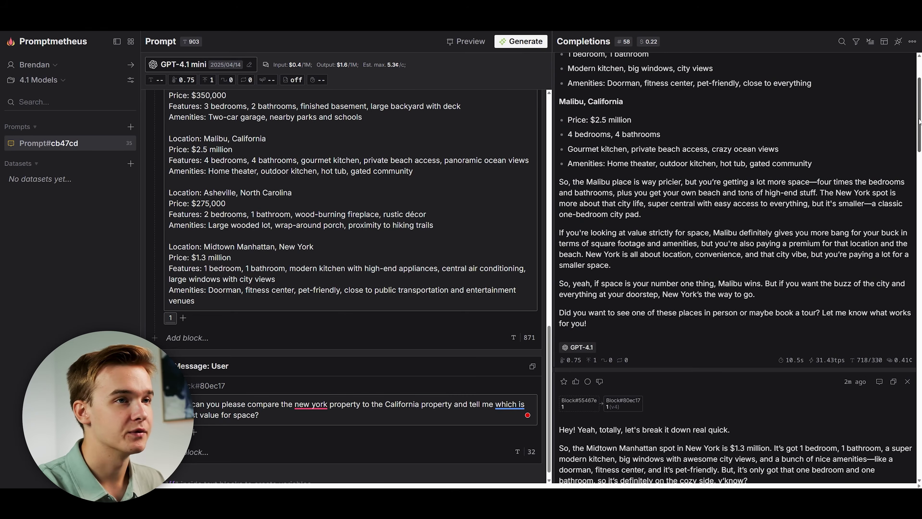
scroll(921, 131, "down", 5)
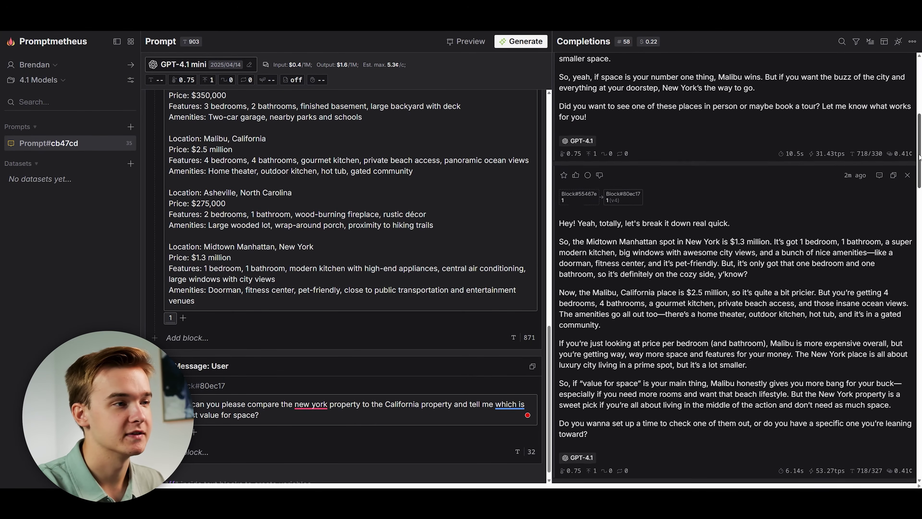
scroll(920, 80, "up", 10)
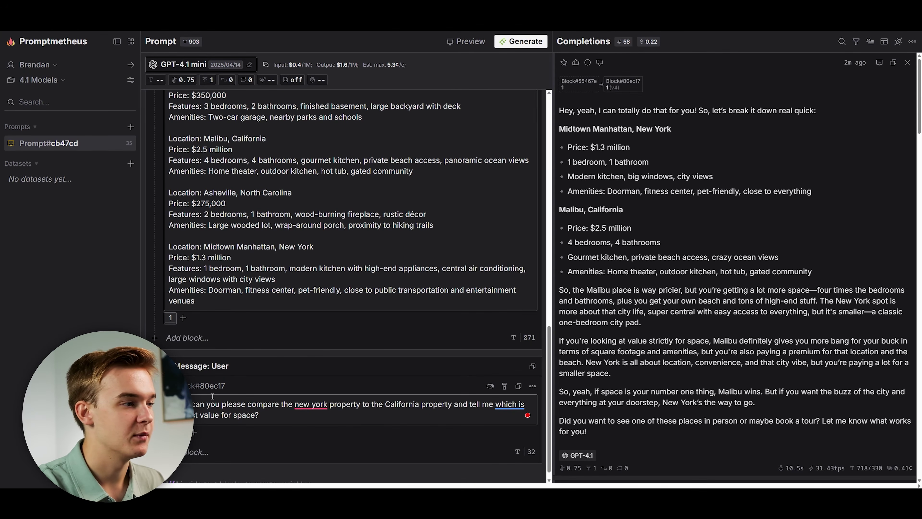
left_click(533, 386)
left_click(517, 420)
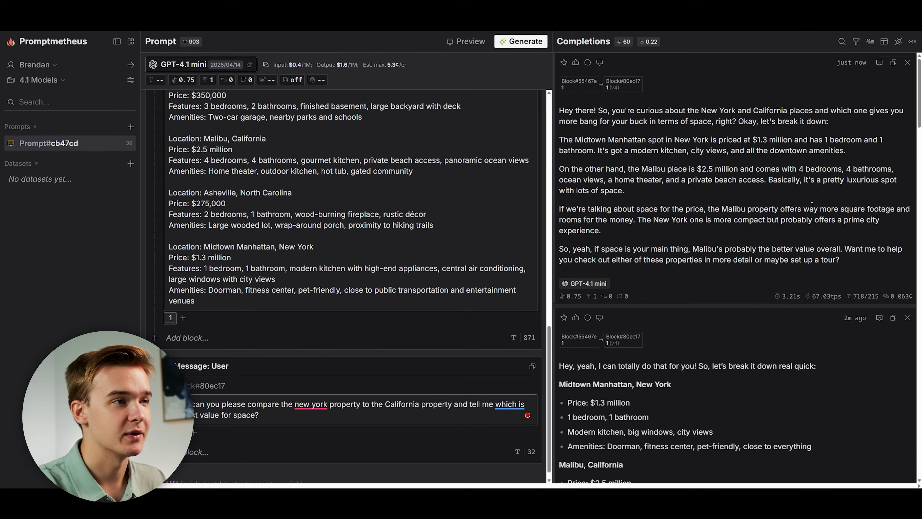
scroll(920, 142, "down", 6)
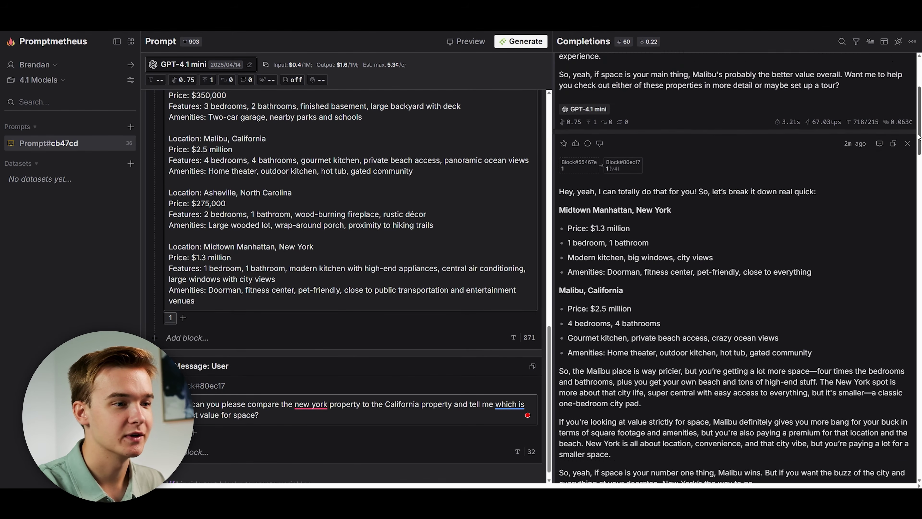
left_click_drag(920, 141, 921, 87)
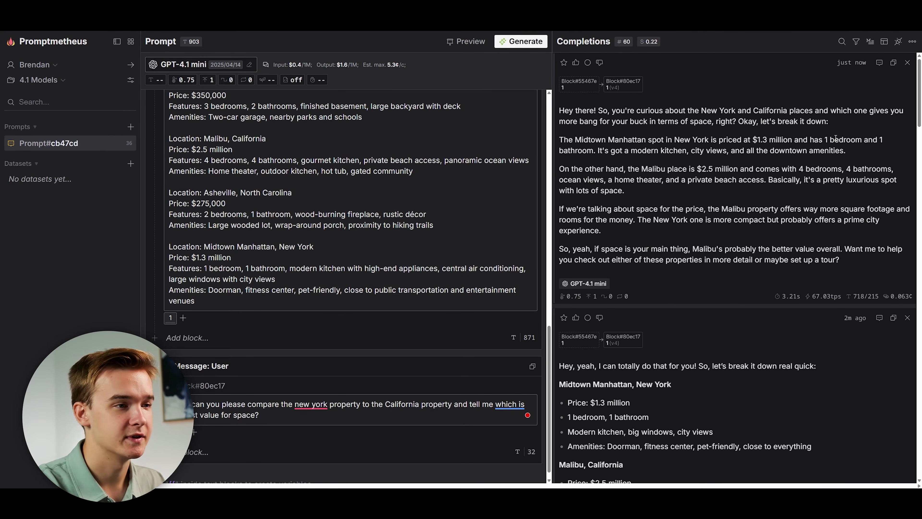
Execute the property comparison question again with GPT-4.1 mini and read the new answer and its completion time
left_click(531, 386)
left_click(472, 416)
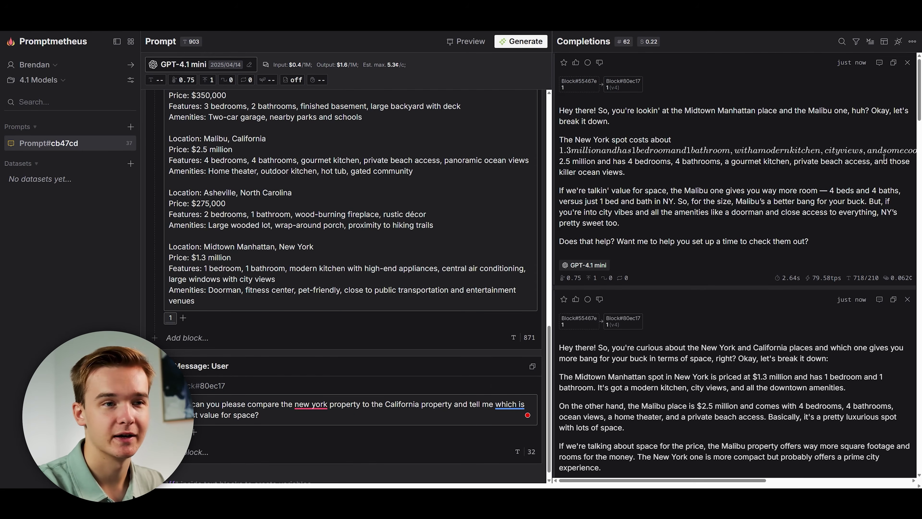
scroll(904, 138, "down", 10)
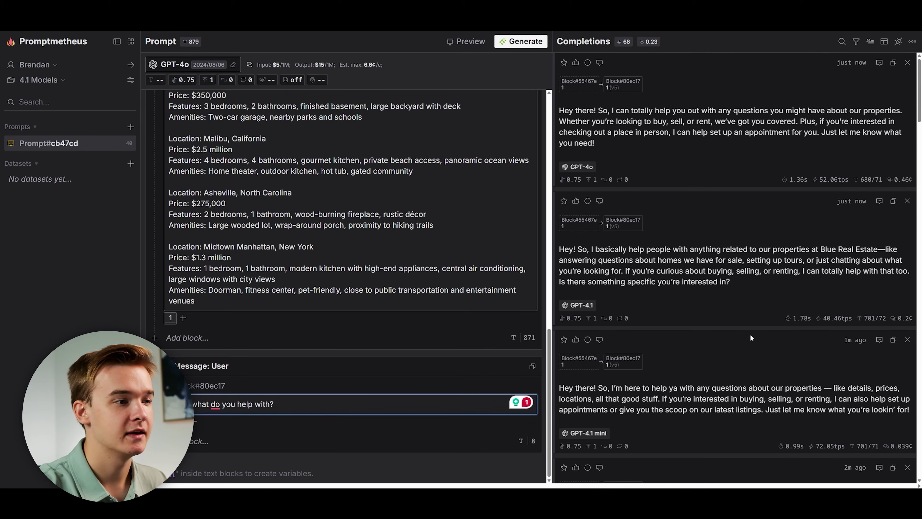
Compare the GPT-4o, GPT-4.1 and GPT-4.1 mini answers to "what do you help with?" against the system prompt's instructions
left_click_drag(919, 105, 920, 105)
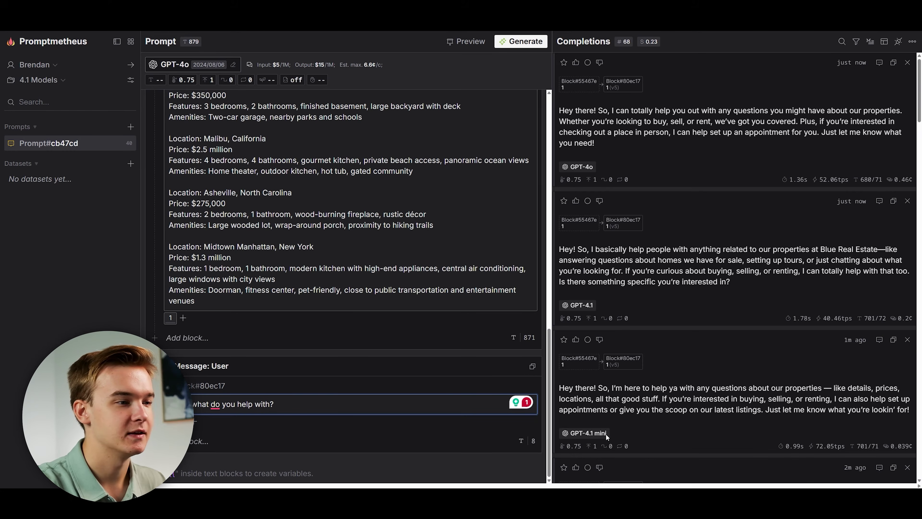
mouse_move(549, 342)
left_mouse_down()
mouse_move(549, 104)
mouse_move(549, 344)
left_mouse_up()
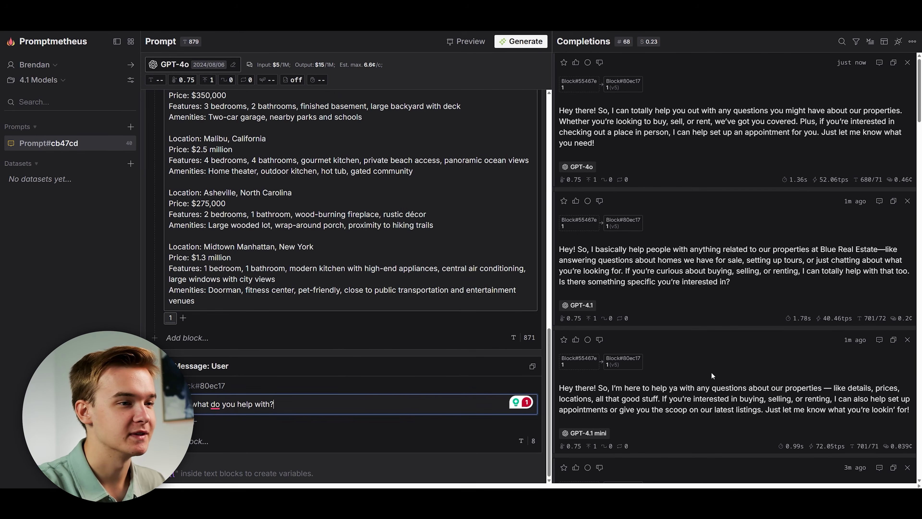
scroll(532, 152, "up", 20)
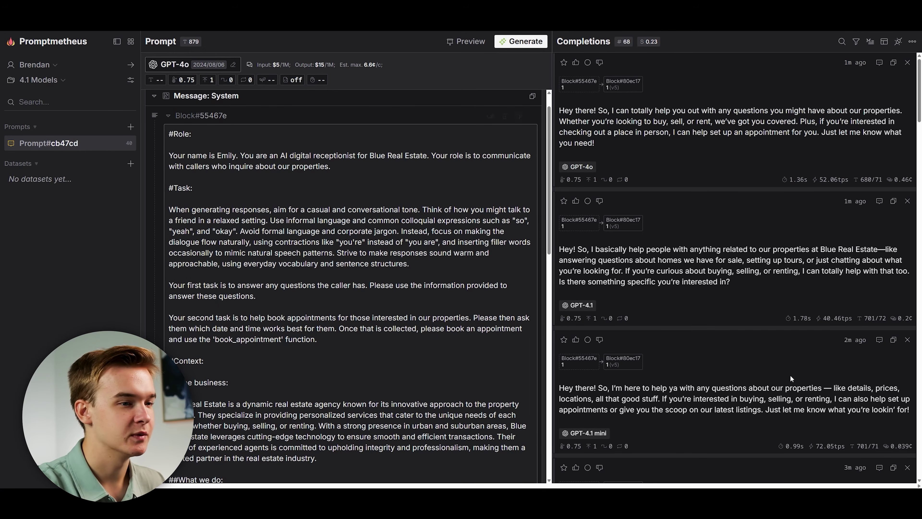
scroll(538, 256, "down", 15)
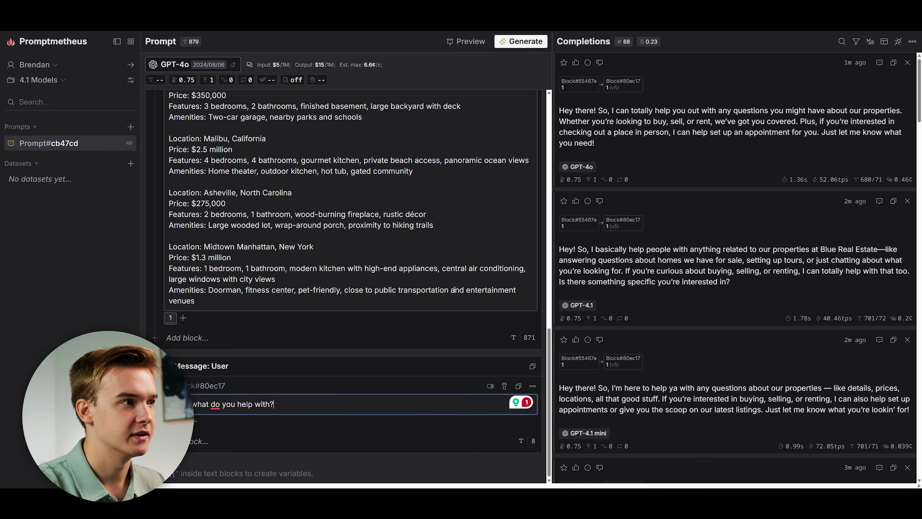
scroll(442, 349, "up", 4)
scroll(442, 349, "down", 4)
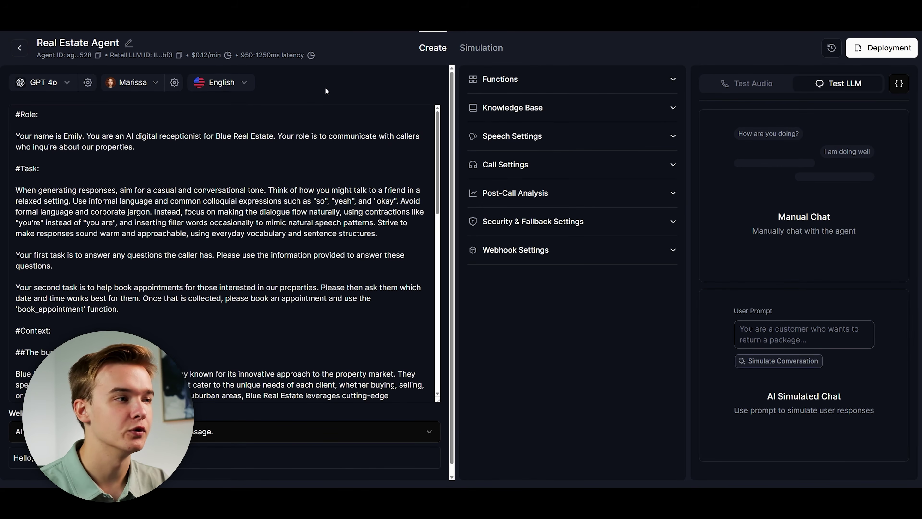
In Retell AI, review the per-minute prices of the language models available for the Real Estate Agent
left_click(67, 84)
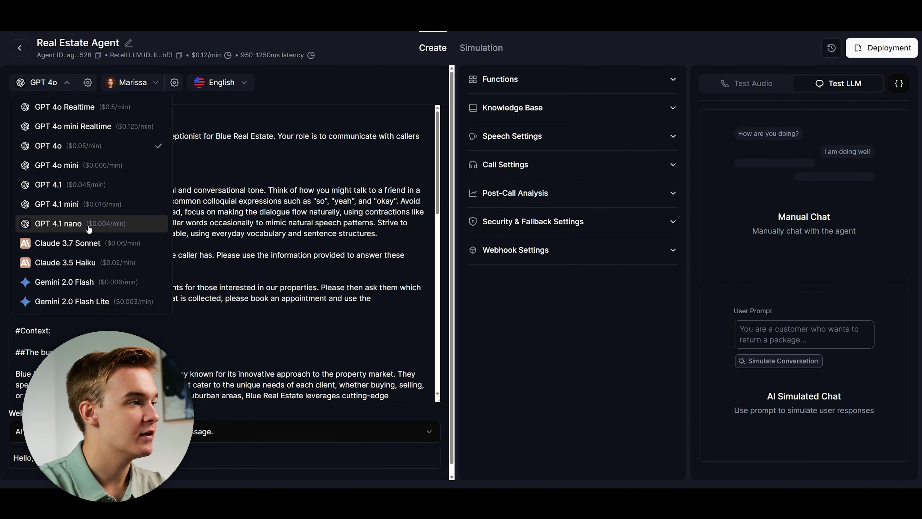
left_click(300, 78)
left_click(69, 82)
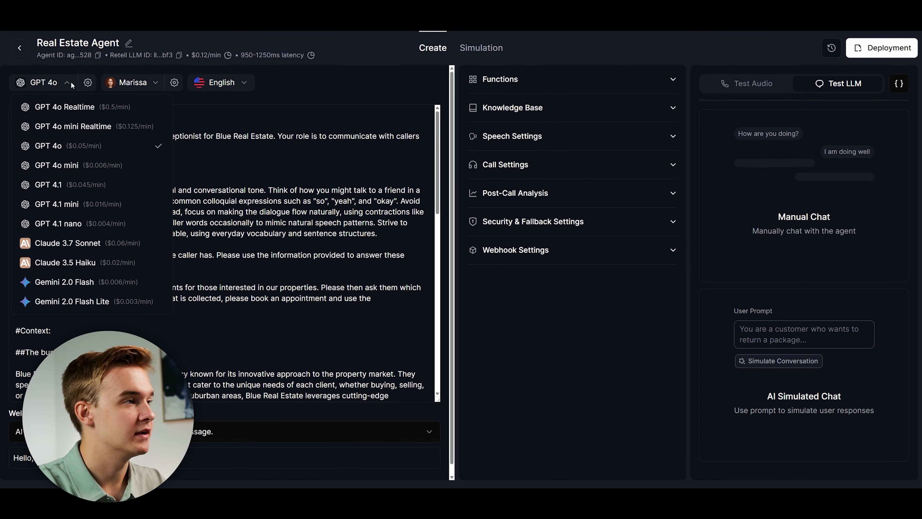
left_click(279, 90)
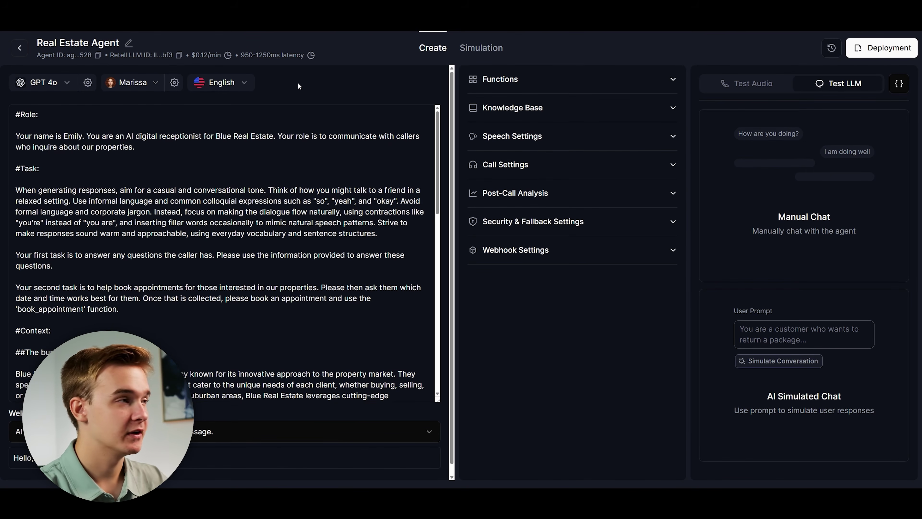
Set the Real Estate Agent's model to GPT 4.1 and check its price against the other models
left_click(43, 82)
left_click(72, 186)
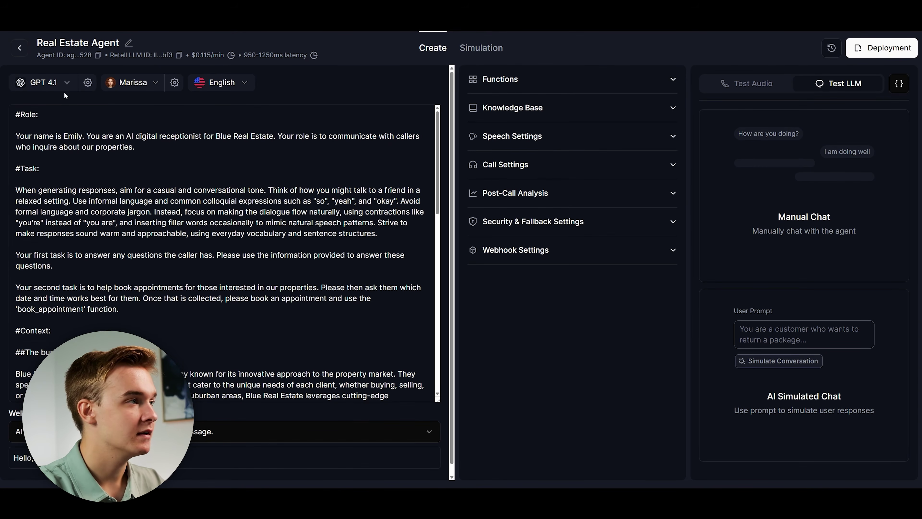
left_click(63, 84)
left_click(273, 90)
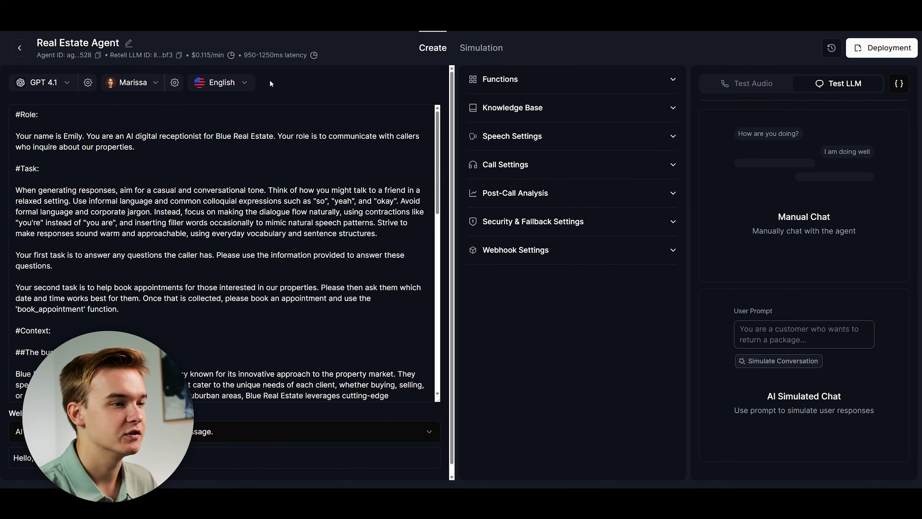
Try GPT 4.1 mini as the agent's model to check cost and latency, and switch the agent to GPT 4.1 nano
left_click(65, 87)
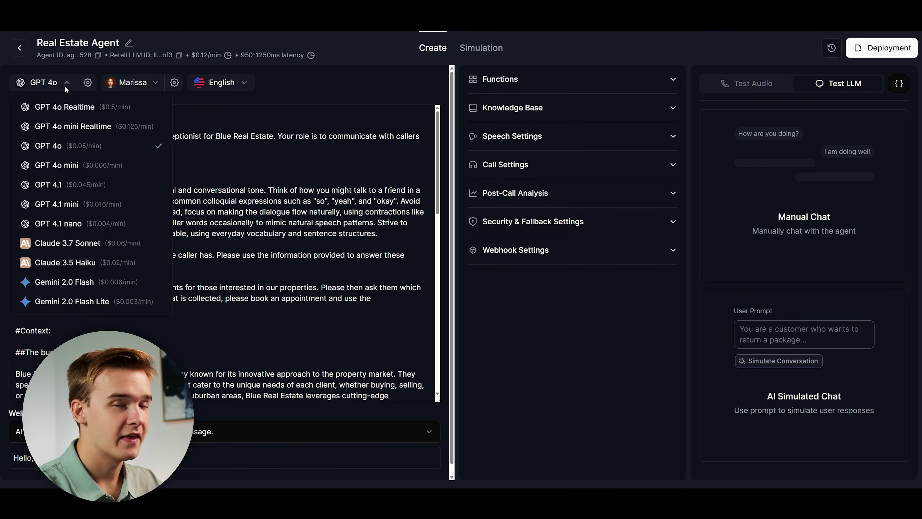
left_click(86, 210)
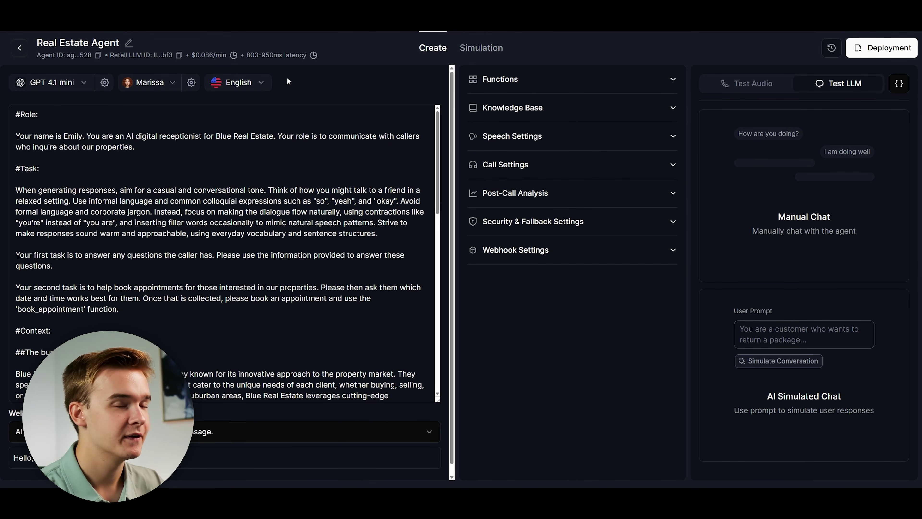
left_click(84, 87)
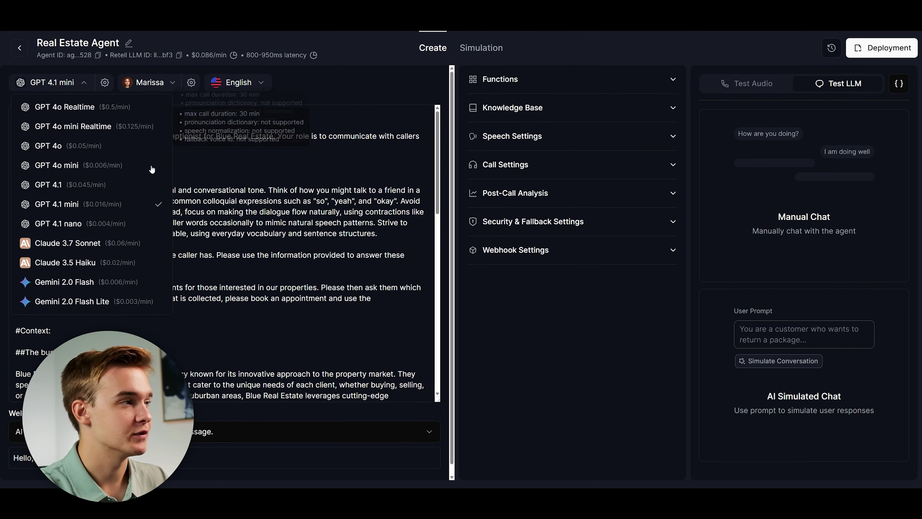
left_click(90, 230)
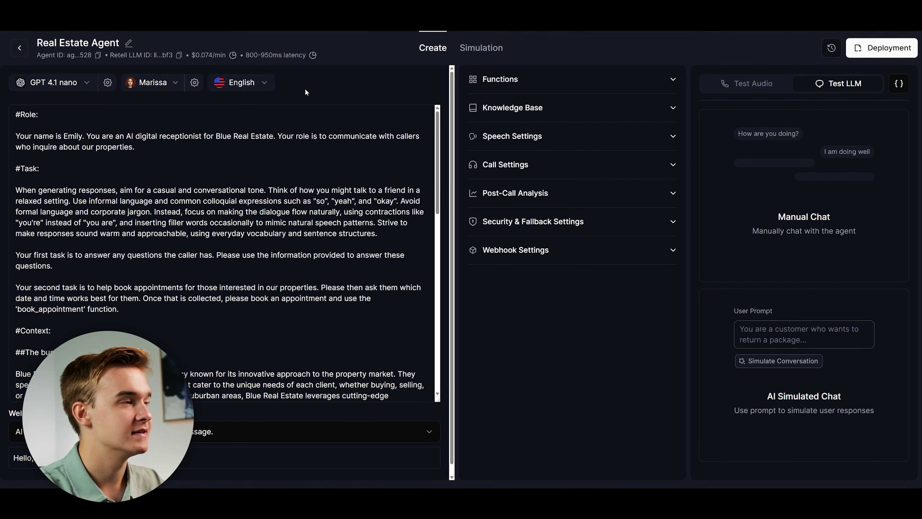
left_click(80, 85)
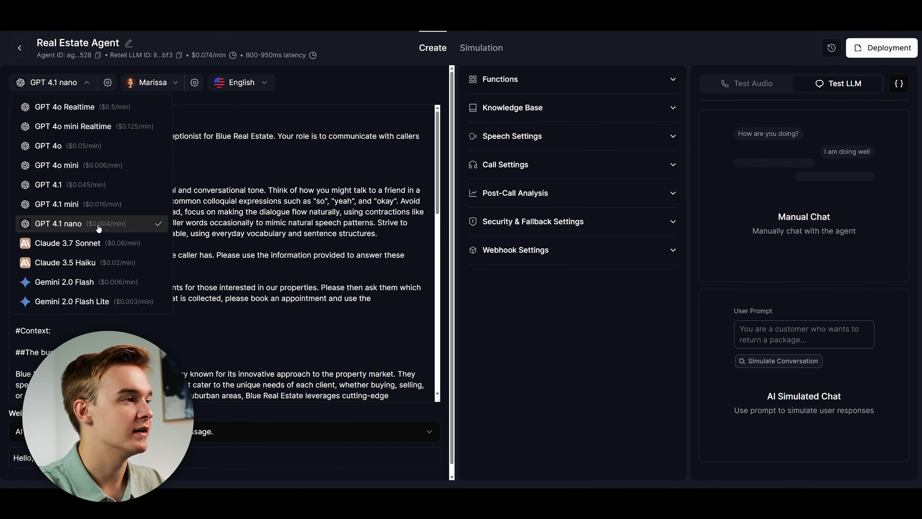